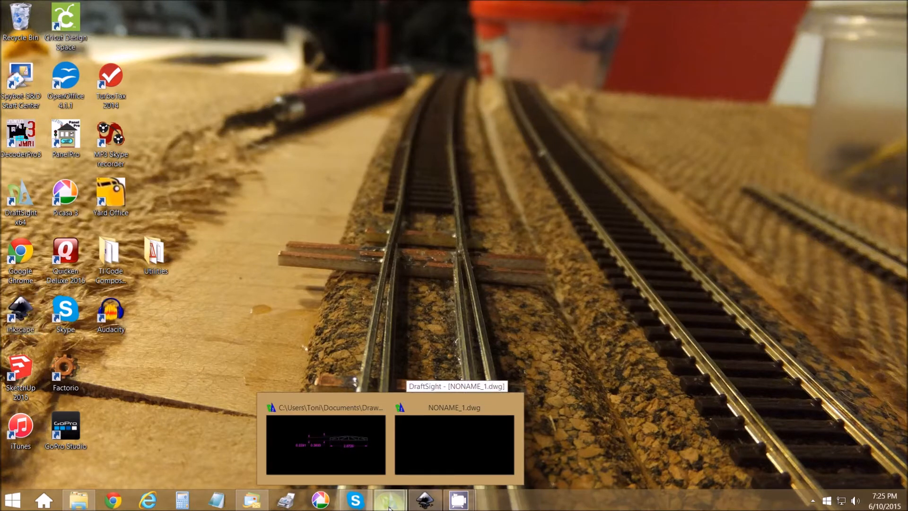
# Step: Switch to the blank NONAME_1.dwg drawing in DraftSight and create two new layers named DIMS and CONSTruction
pyautogui.click(435, 462)
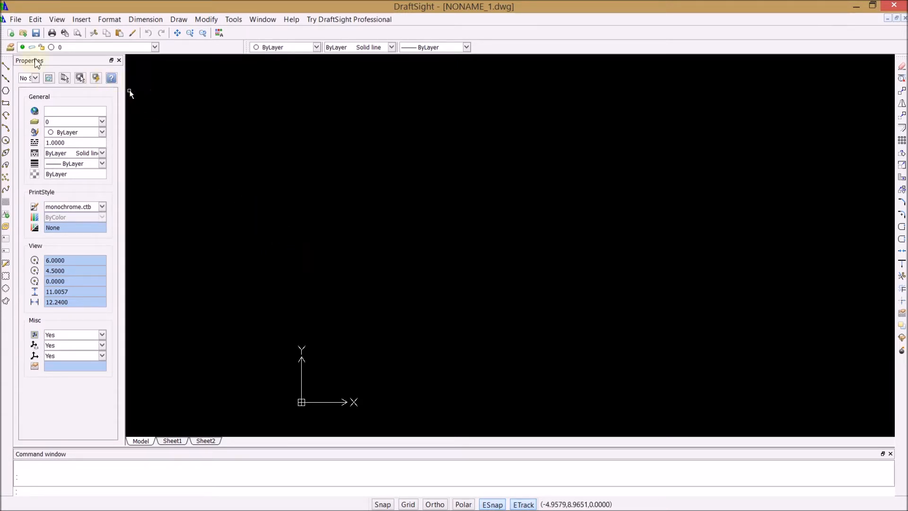
pyautogui.click(10, 46)
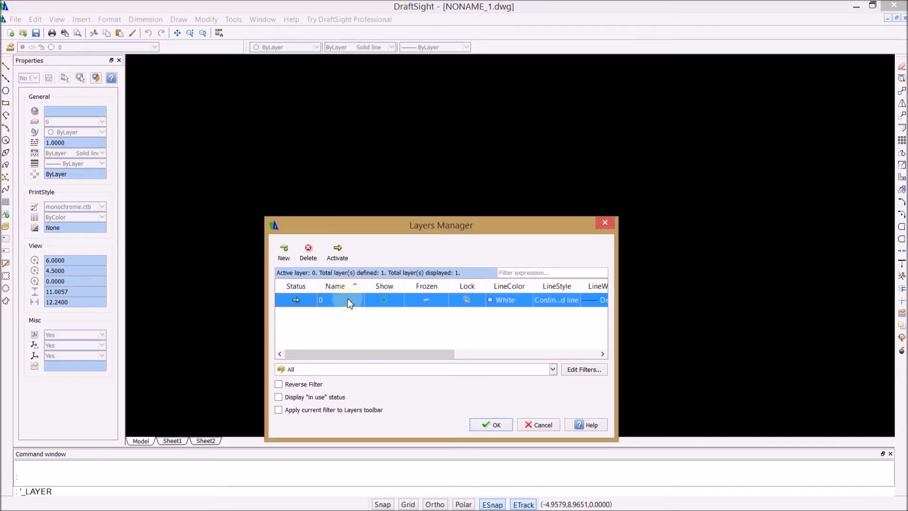
pyautogui.click(285, 251)
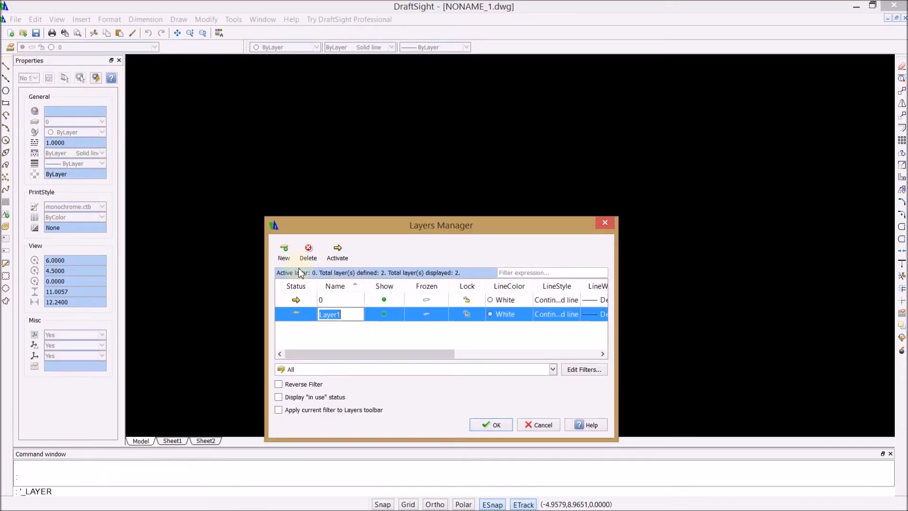
pyautogui.write('DIMS')
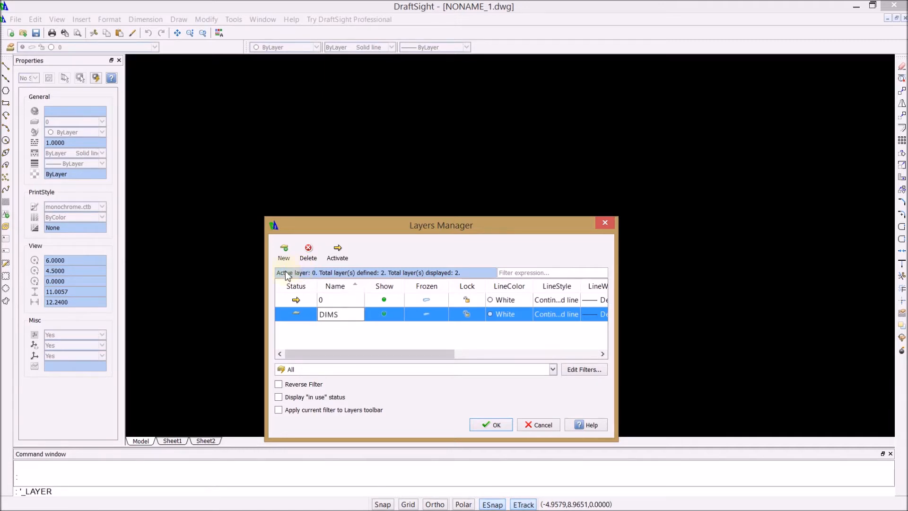
pyautogui.press('Return')
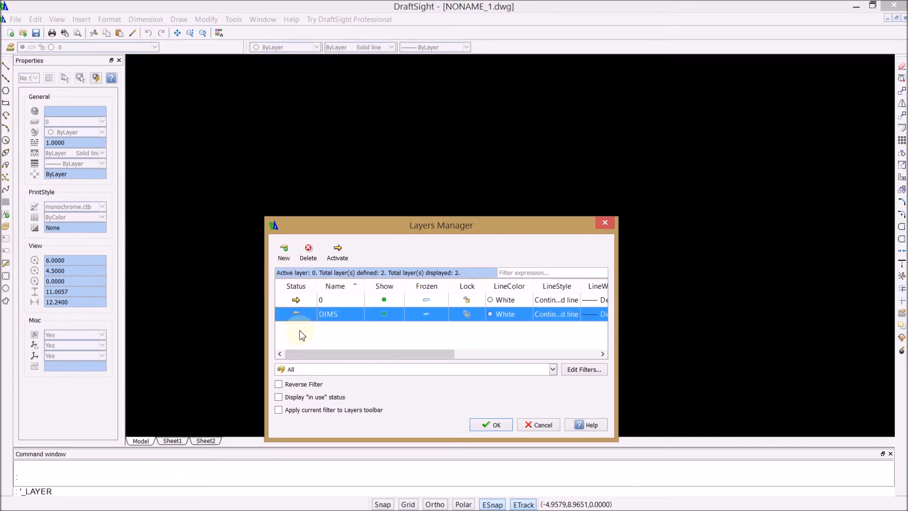
pyautogui.click(285, 254)
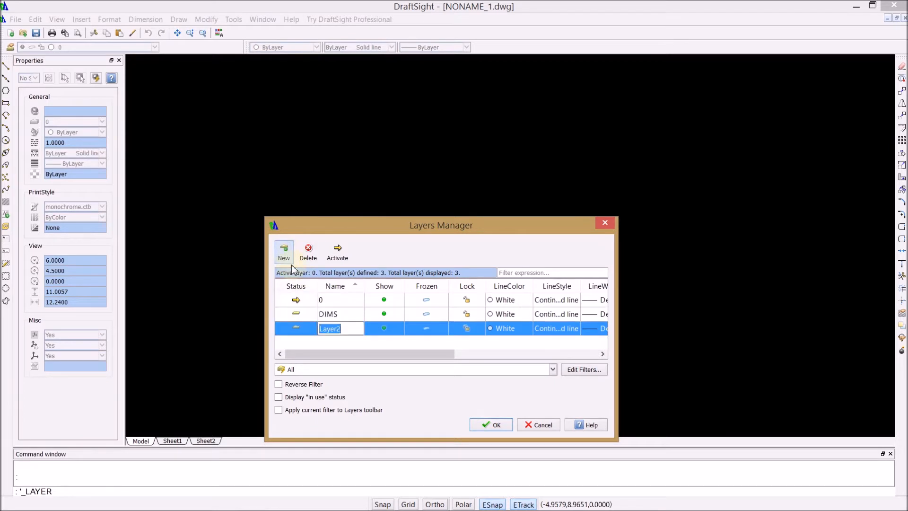
pyautogui.write('CONSTruction')
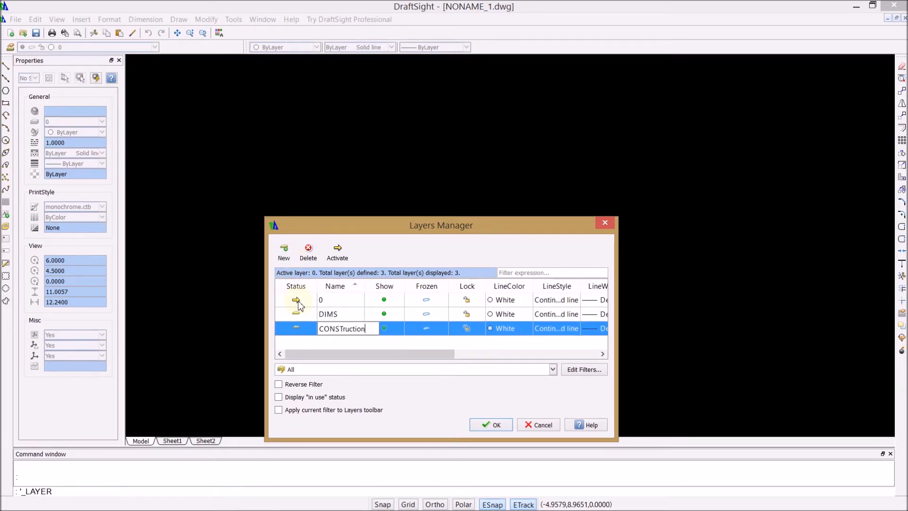
pyautogui.press('Return')
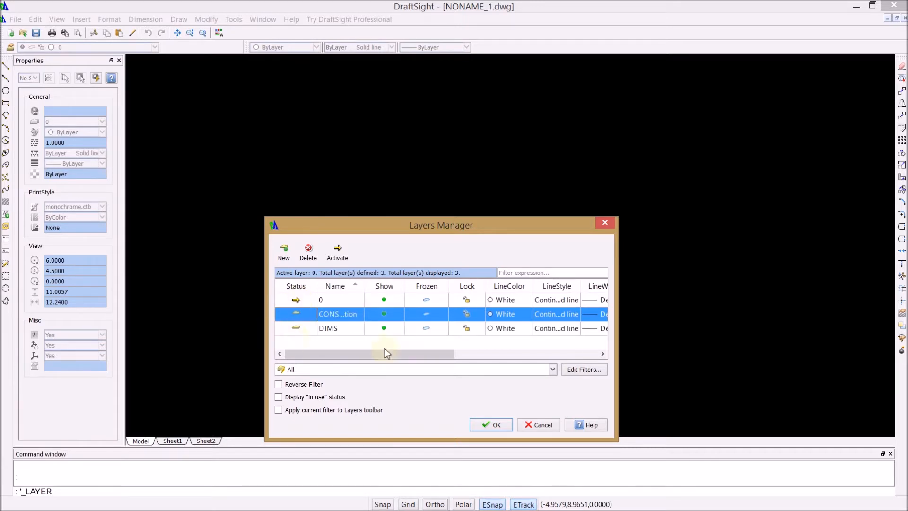
# Step: Set the CONSTruction layer's line colour to Cyan and the DIMS layer's to Magenta, and make CONSTruction the active layer
pyautogui.click(504, 316)
pyautogui.click(528, 314)
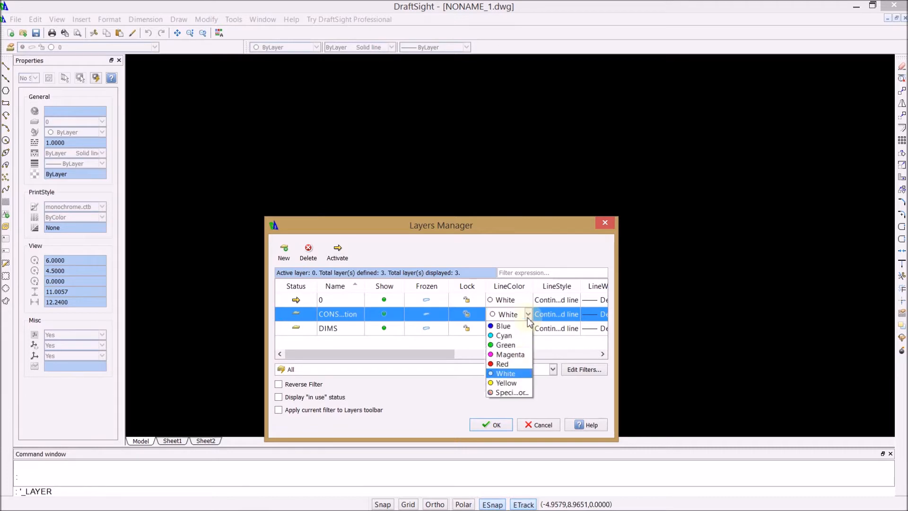
pyautogui.click(517, 337)
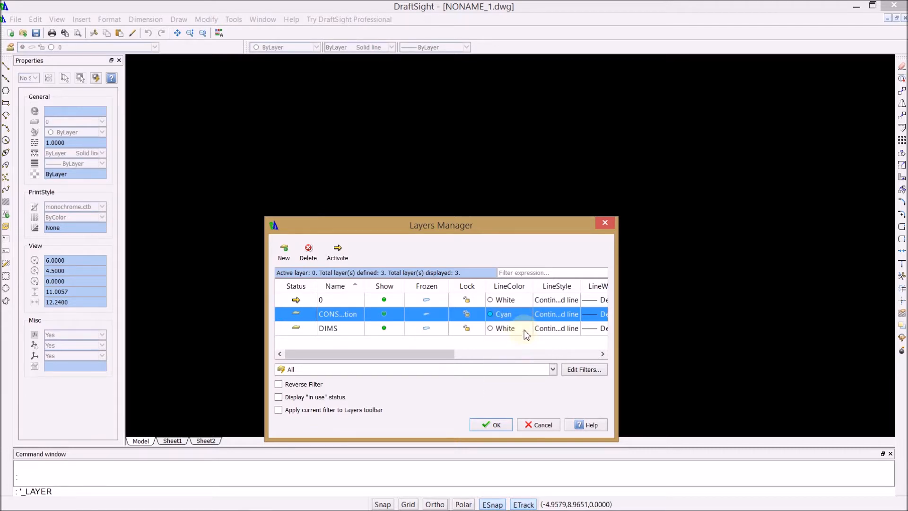
pyautogui.click(528, 330)
pyautogui.click(528, 329)
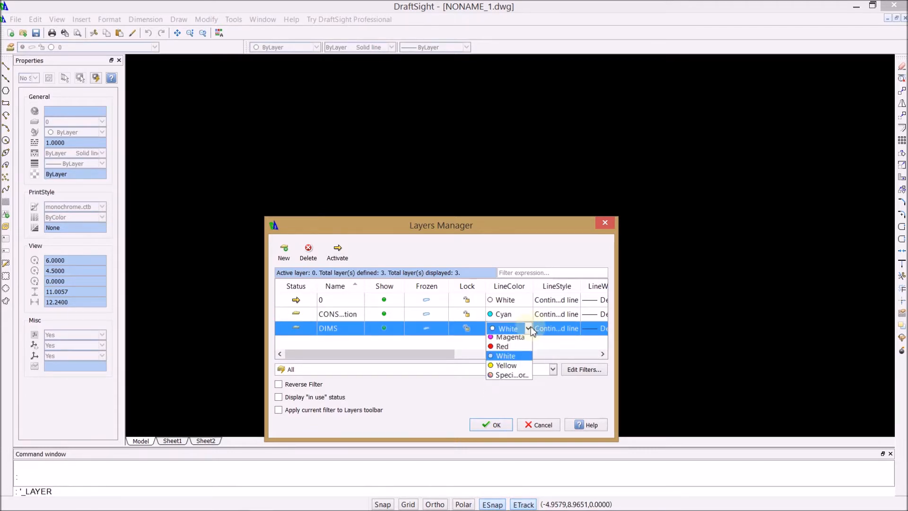
pyautogui.click(511, 369)
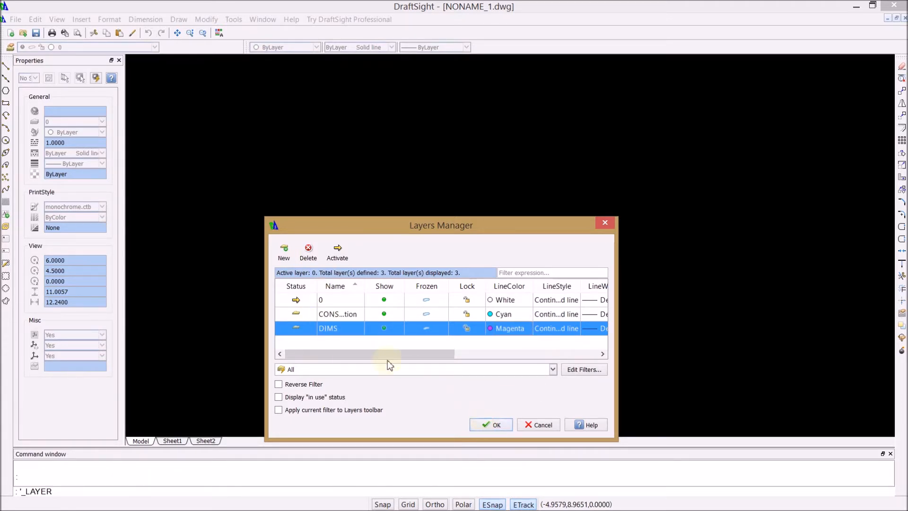
pyautogui.click(487, 424)
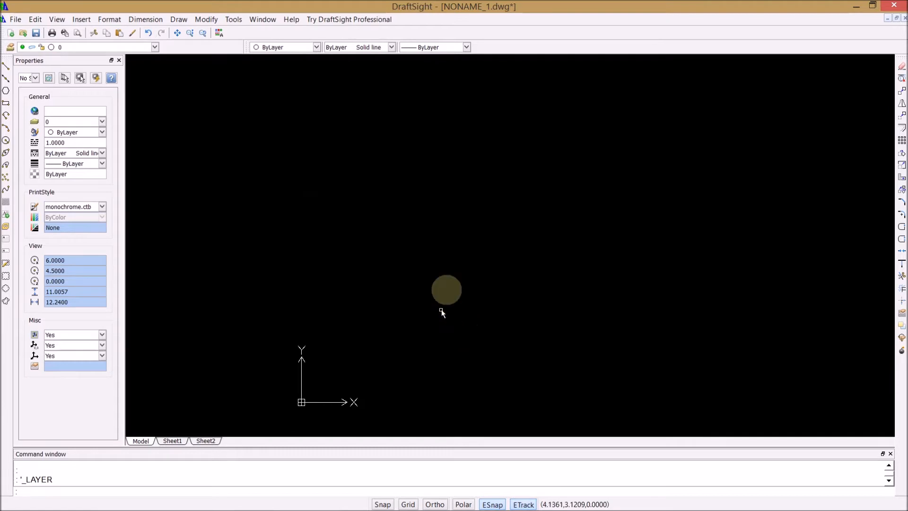
pyautogui.click(156, 48)
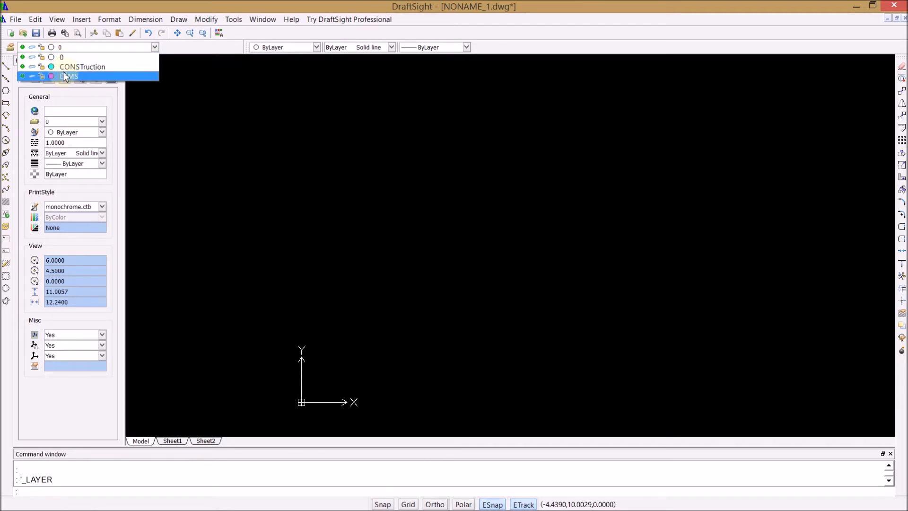
pyautogui.click(71, 67)
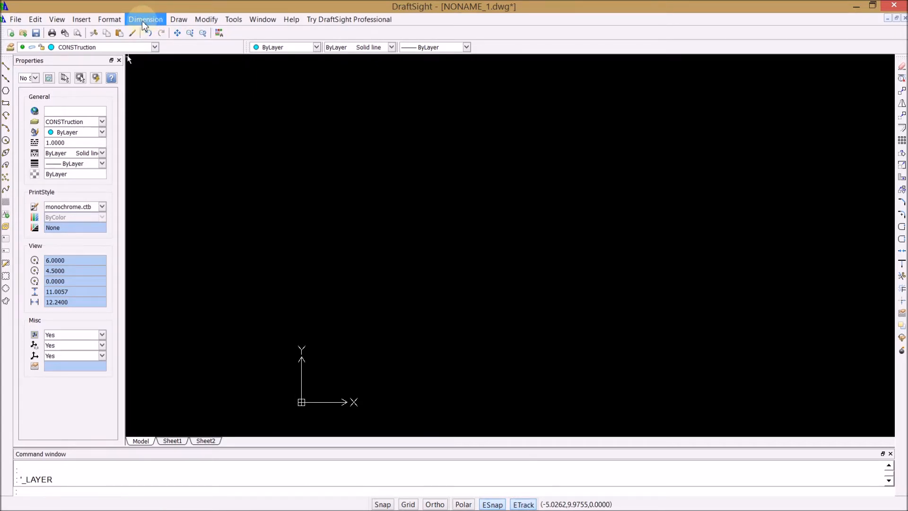
# Step: Review the available dimension, drawing and modify commands and the file formats offered for exporting the drawing
pyautogui.click(154, 21)
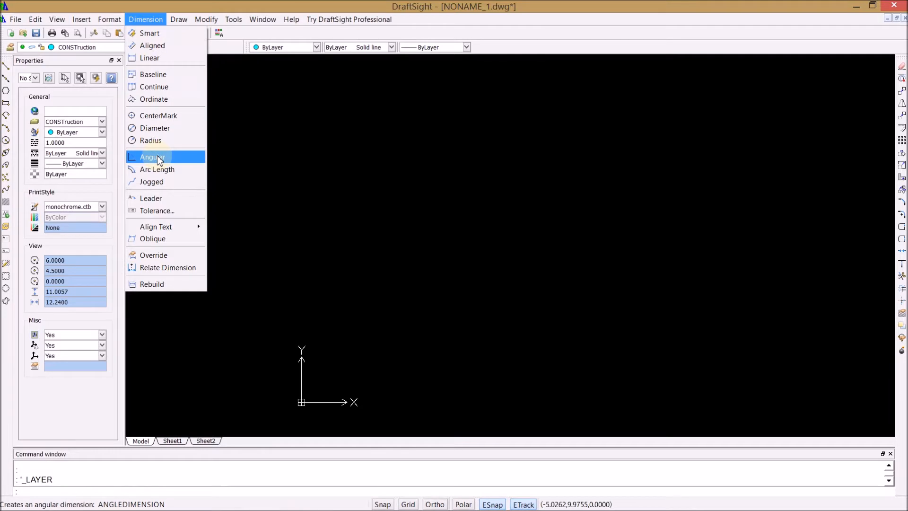
pyautogui.moveTo(179, 14)
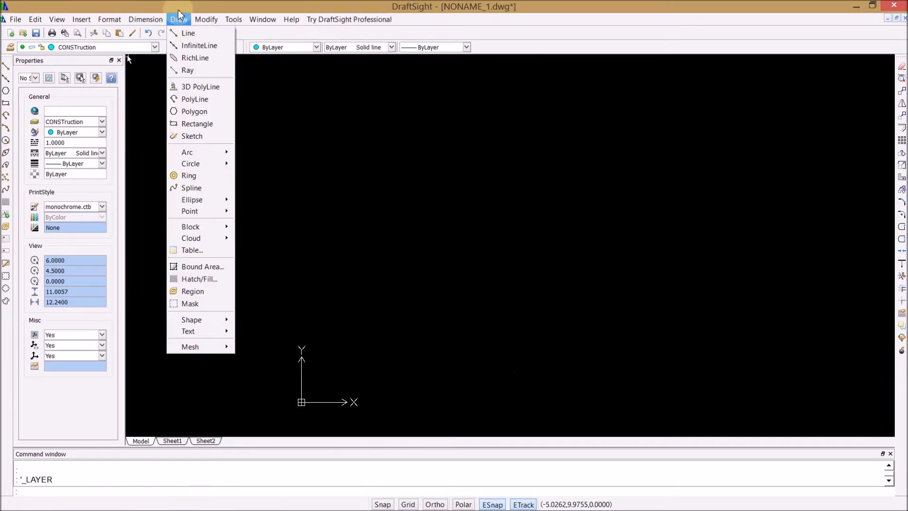
pyautogui.moveTo(232, 20)
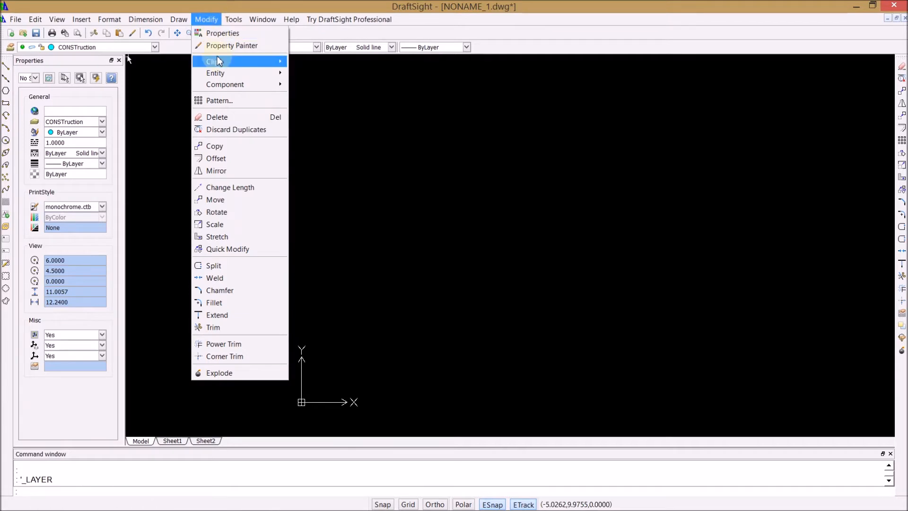
pyautogui.moveTo(218, 61)
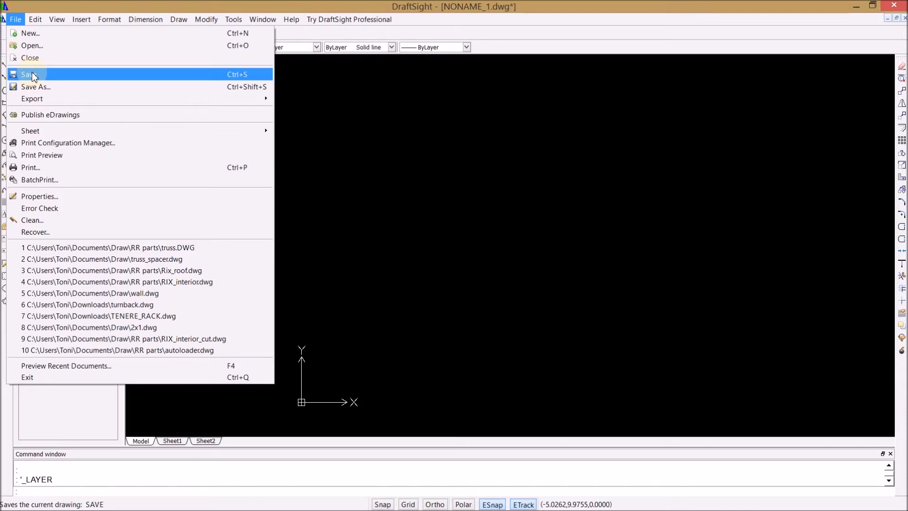
pyautogui.moveTo(40, 101)
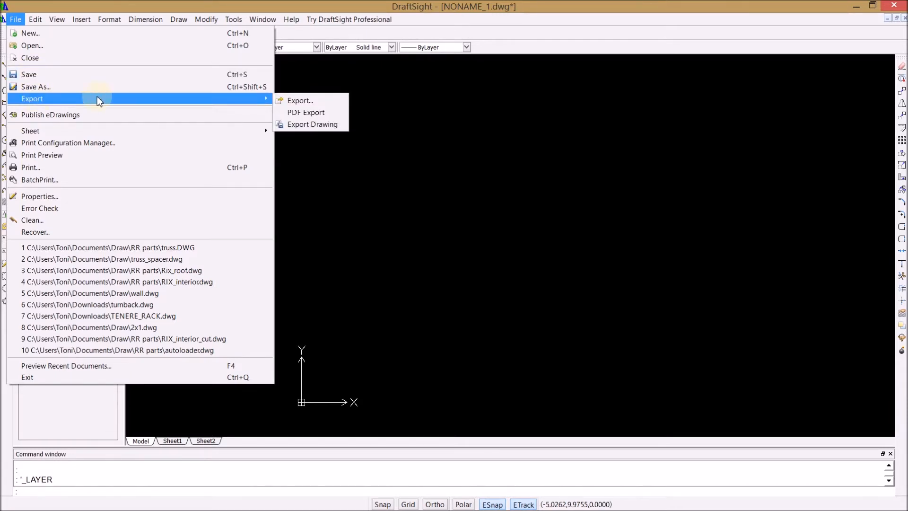
pyautogui.click(299, 101)
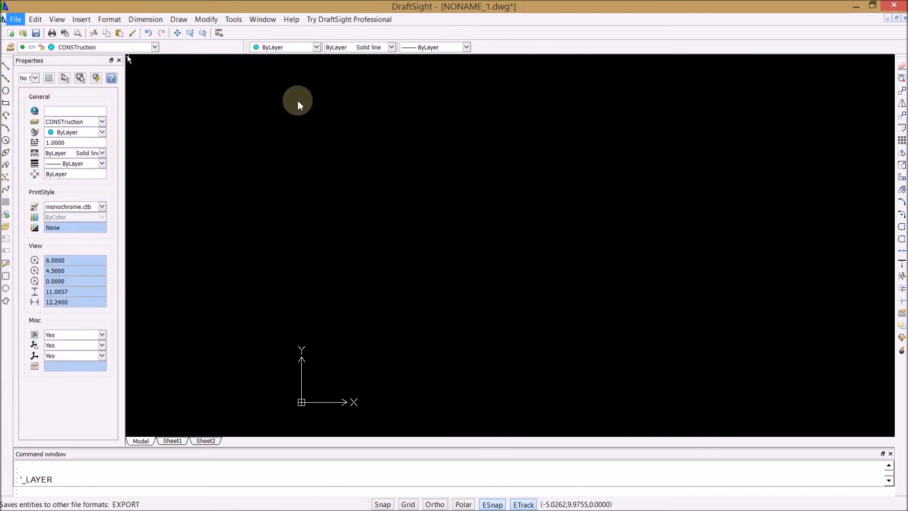
pyautogui.click(408, 322)
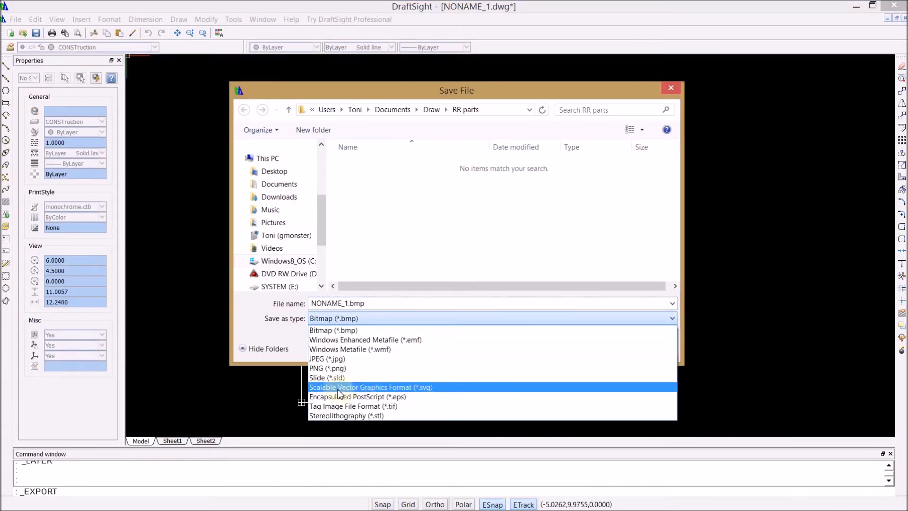
pyautogui.click(673, 86)
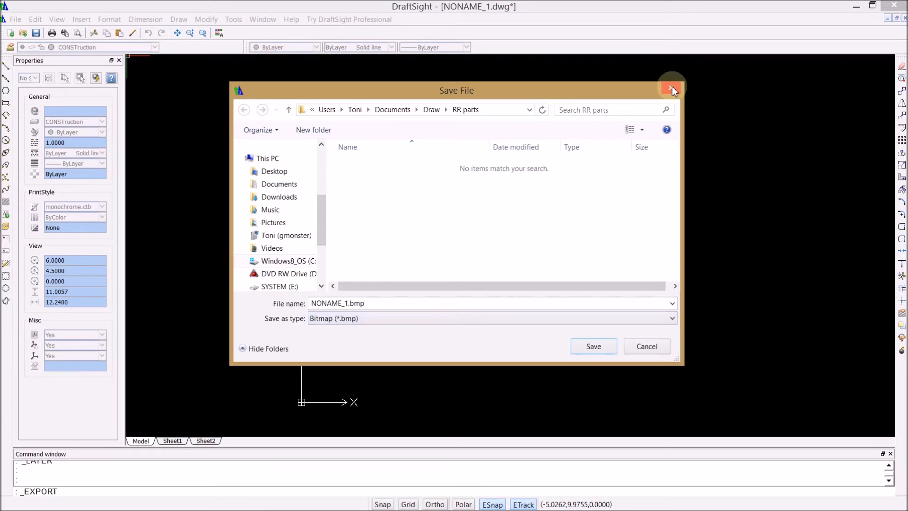
pyautogui.click(660, 350)
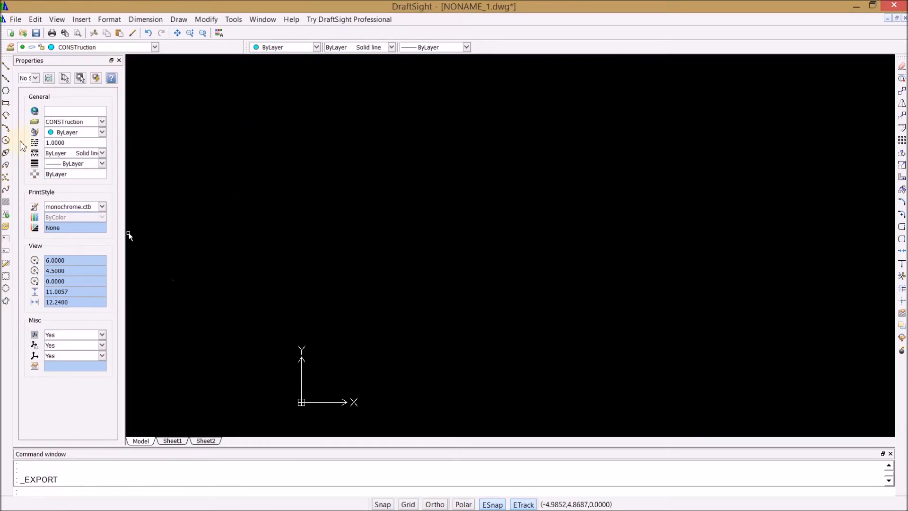
# Step: Draw a rectangle from the start corner 0,0 to the opposite corner 2.872,.360 on the CONSTruction layer
pyautogui.click(6, 103)
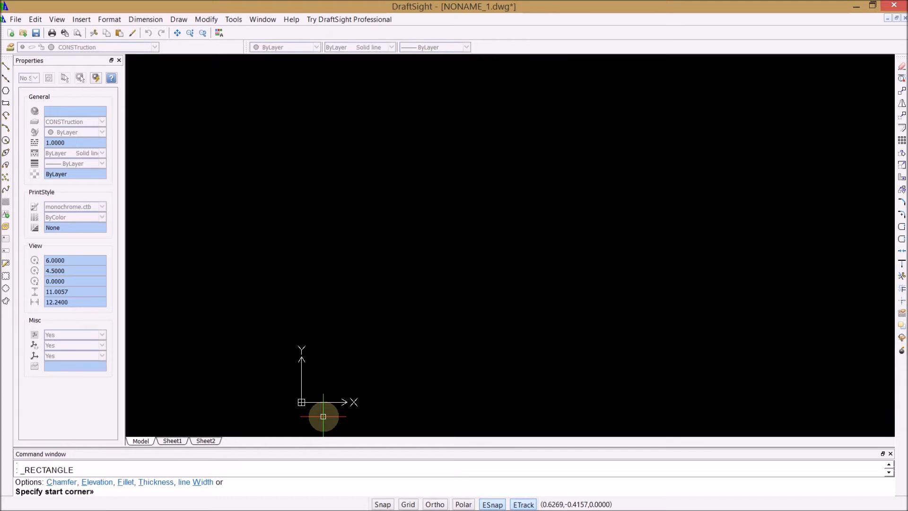
pyautogui.write('0,0')
pyautogui.press('Return')
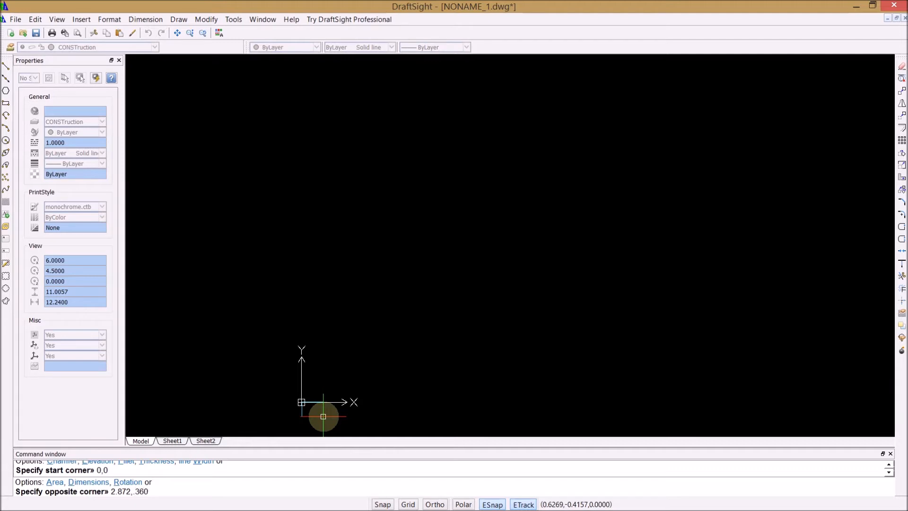
pyautogui.press('Return')
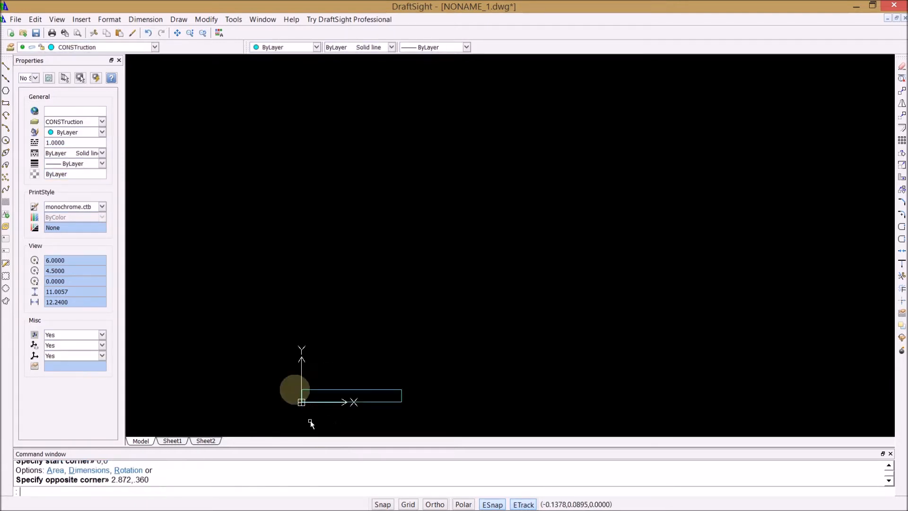
# Step: Draw a sloped line from 0,.229 on the rectangle's left edge to the midpoint of its upper edge
pyautogui.scroll(3, 305, 402)
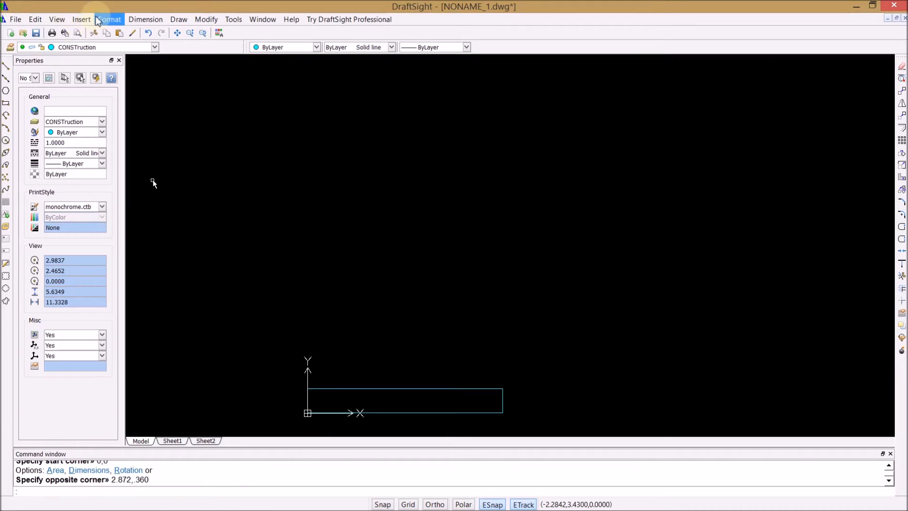
pyautogui.click(63, 20)
pyautogui.moveTo(76, 97)
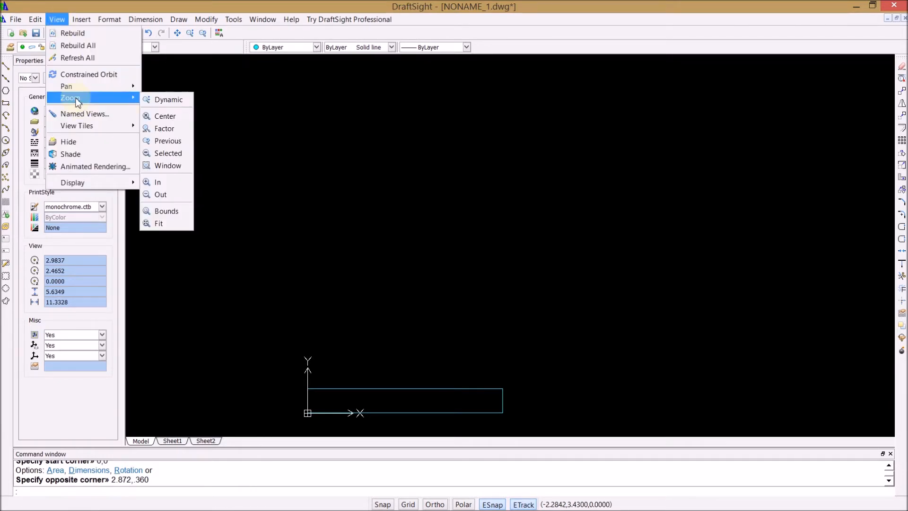
pyautogui.click(164, 224)
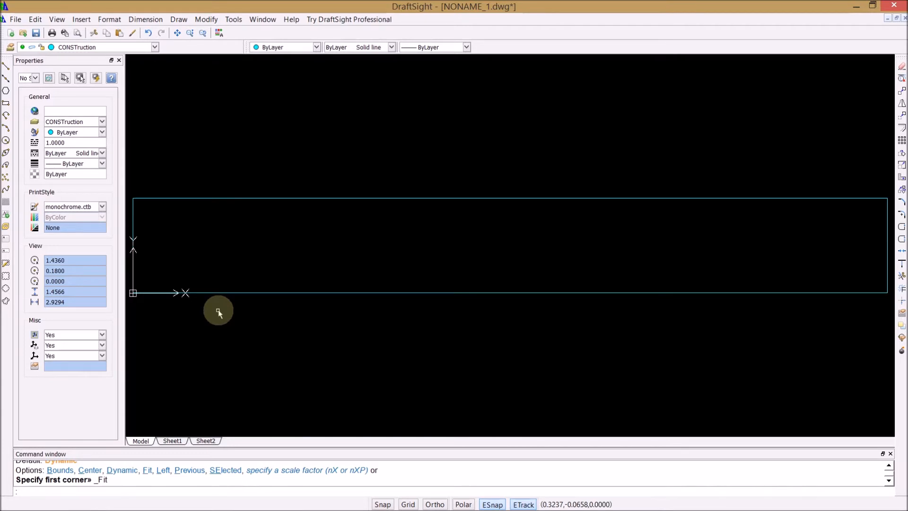
pyautogui.click(5, 68)
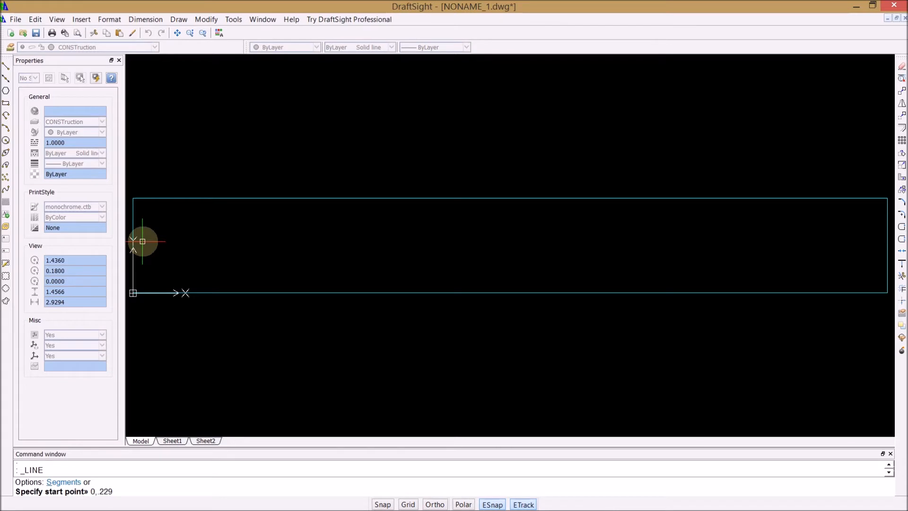
pyautogui.press('Return')
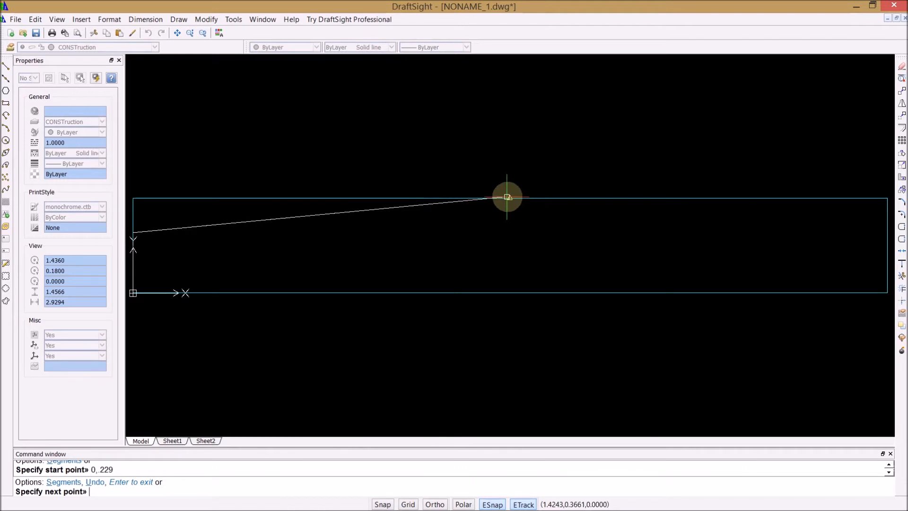
pyautogui.click(509, 198)
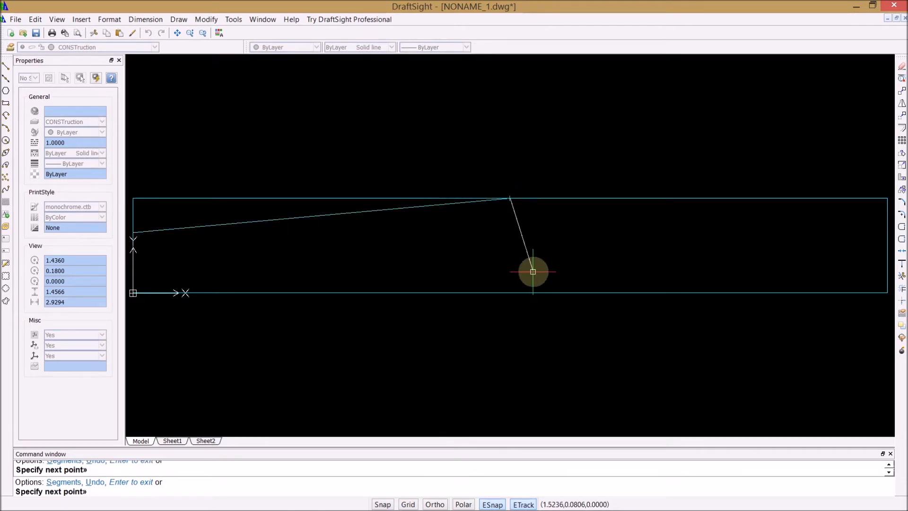
pyautogui.press('Return')
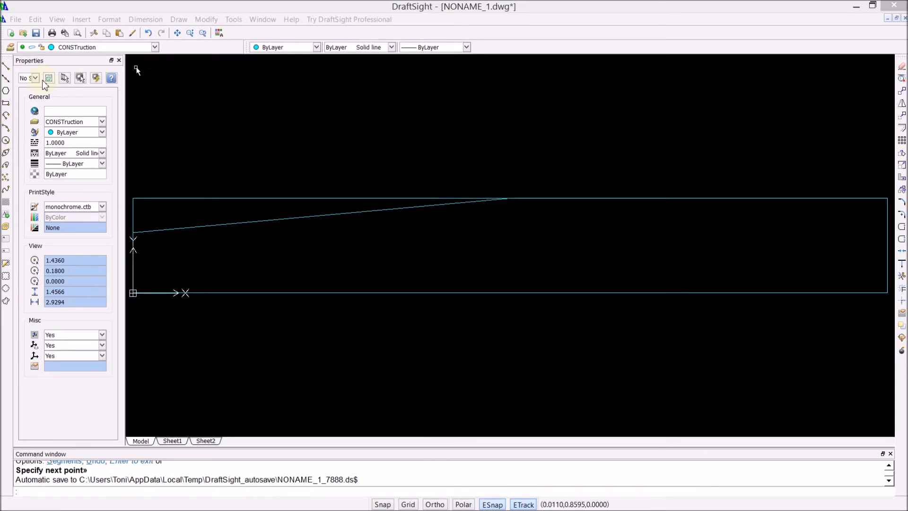
# Step: Draw a vertical line from the midpoint of the rectangle's upper edge to the midpoint of its lower edge
pyautogui.click(6, 68)
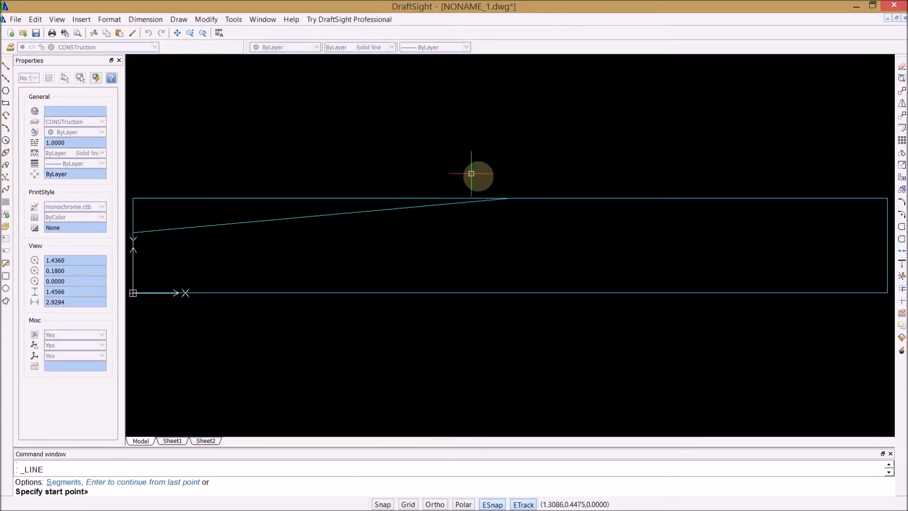
pyautogui.click(508, 201)
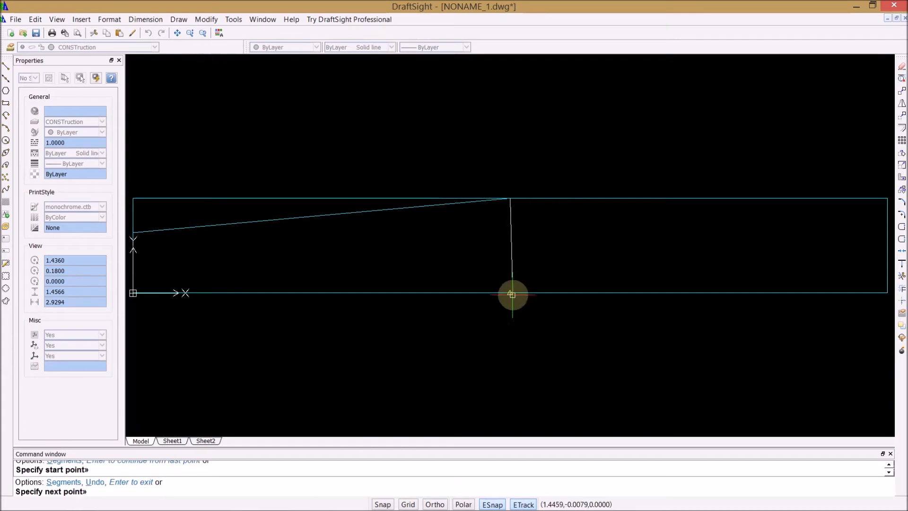
pyautogui.click(510, 293)
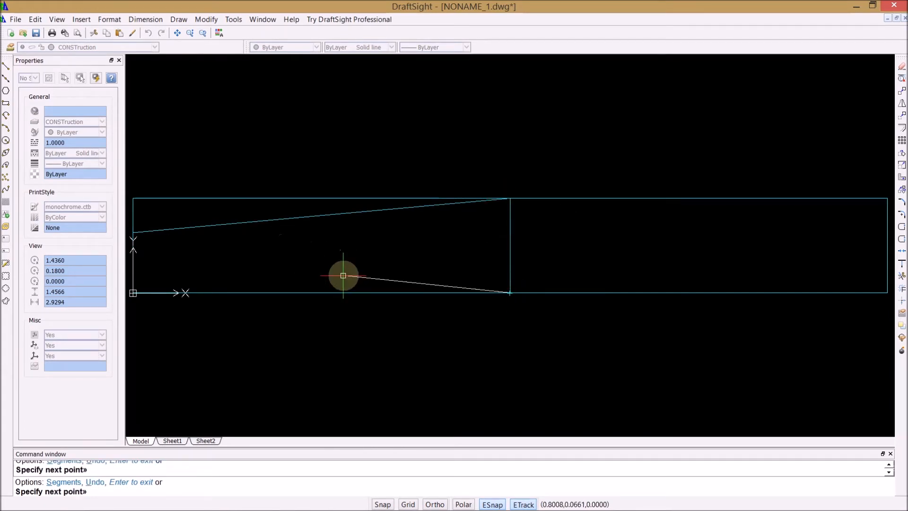
pyautogui.press('Return')
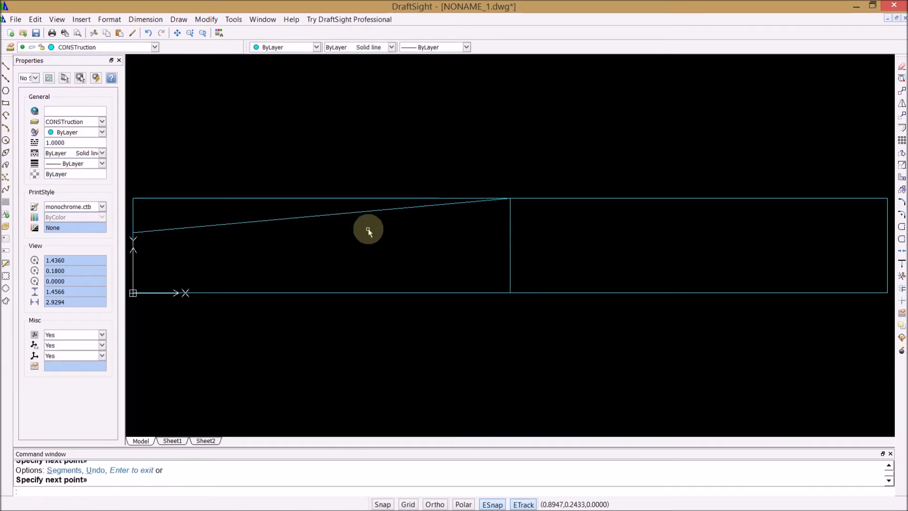
# Step: Explode the rectangle into separate lines
pyautogui.click(356, 293)
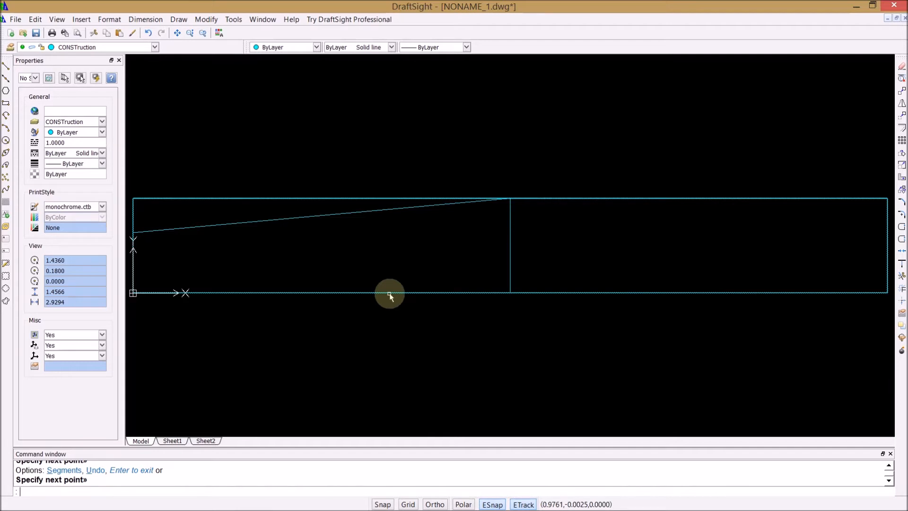
pyautogui.press('Escape')
pyautogui.press('Escape')
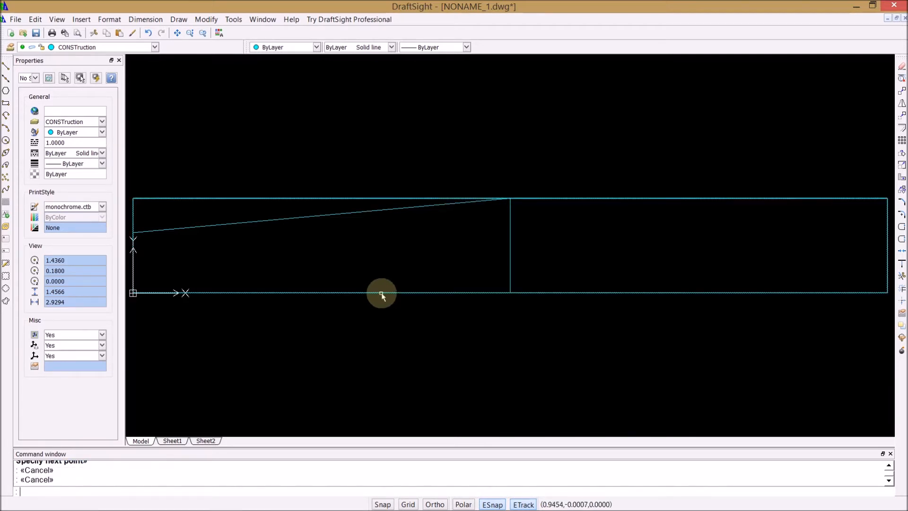
pyautogui.click(380, 294)
pyautogui.click(210, 21)
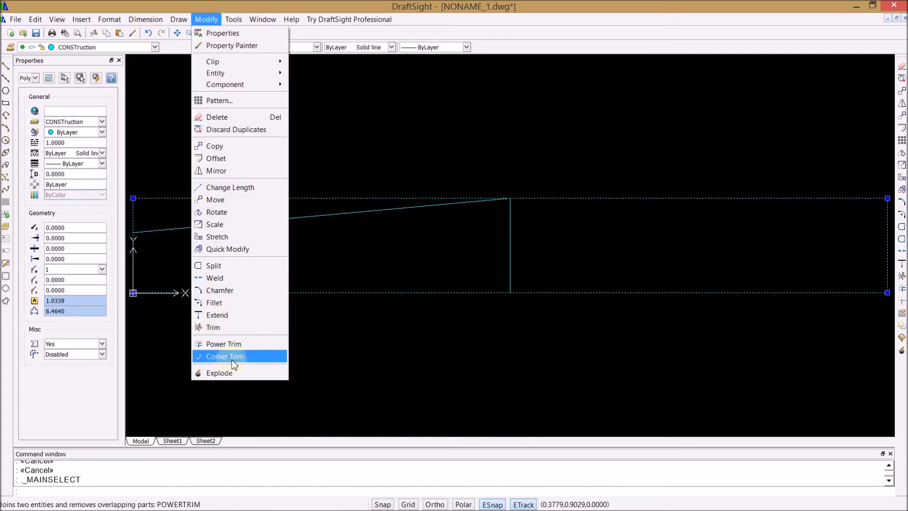
pyautogui.click(230, 373)
pyautogui.click(346, 356)
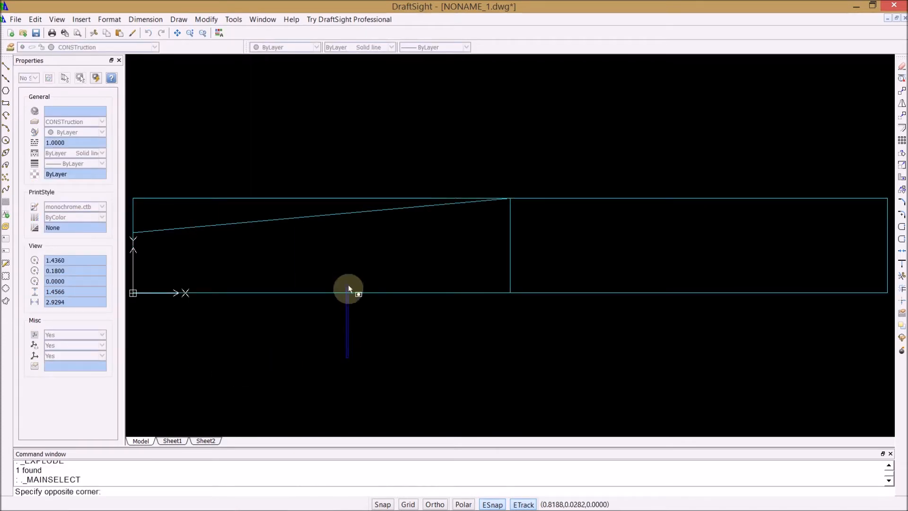
pyautogui.click(353, 322)
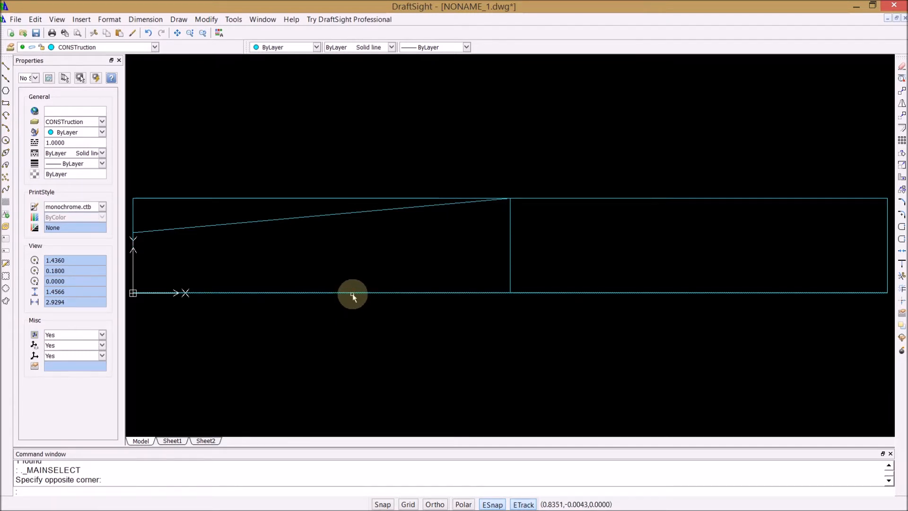
# Step: Trim away the right half of the lower edge, using the vertical centre line as the cutting edge
pyautogui.write('tr')
pyautogui.press('Return')
pyautogui.click(509, 270)
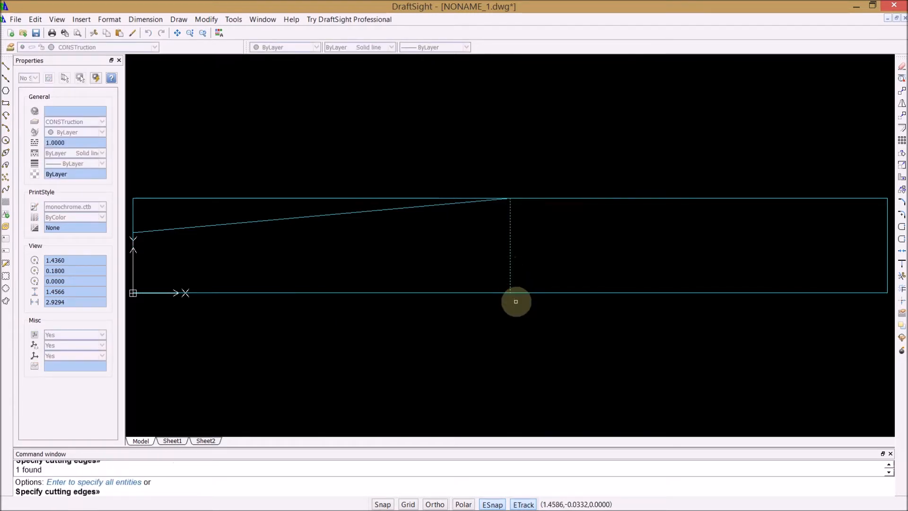
pyautogui.click(522, 293)
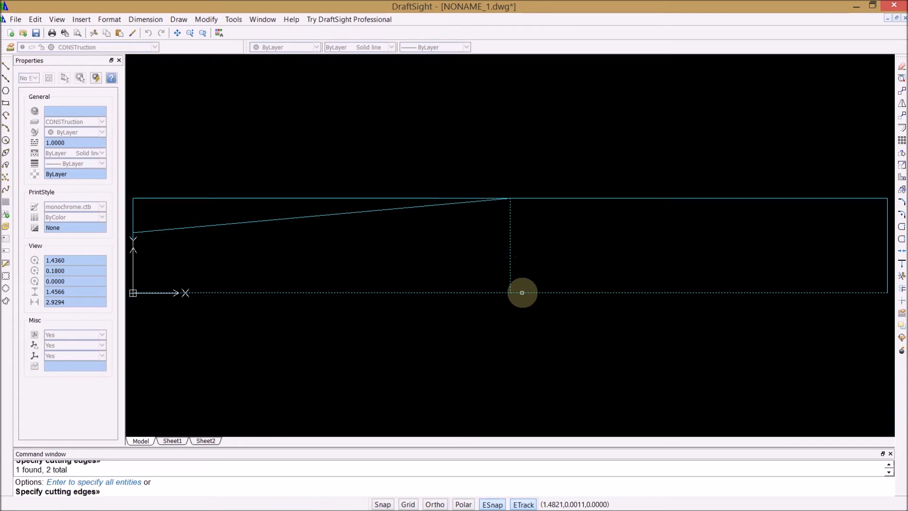
pyautogui.click(522, 293)
pyautogui.press('Return')
pyautogui.click(525, 293)
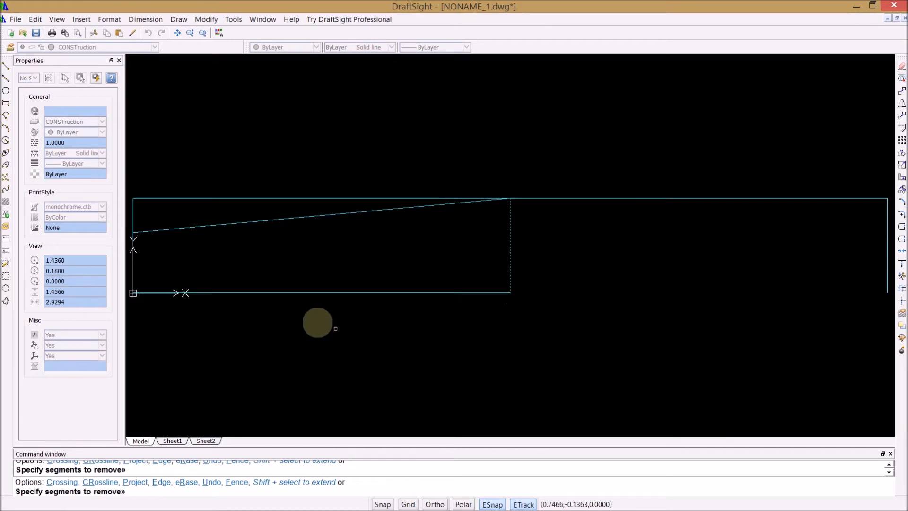
# Step: Draw a vertical line from the midpoint of the shortened lower edge, perpendicular to the upper edge
pyautogui.click(6, 69)
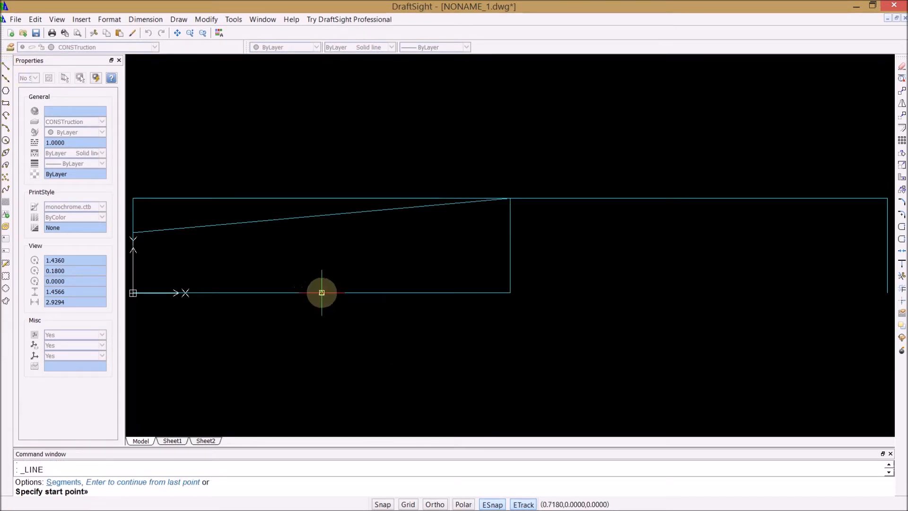
pyautogui.click(322, 292)
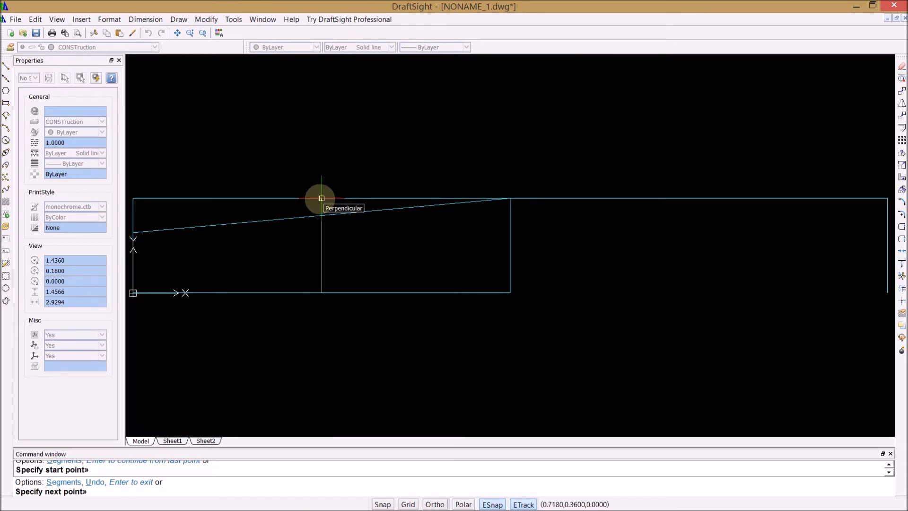
pyautogui.click(321, 198)
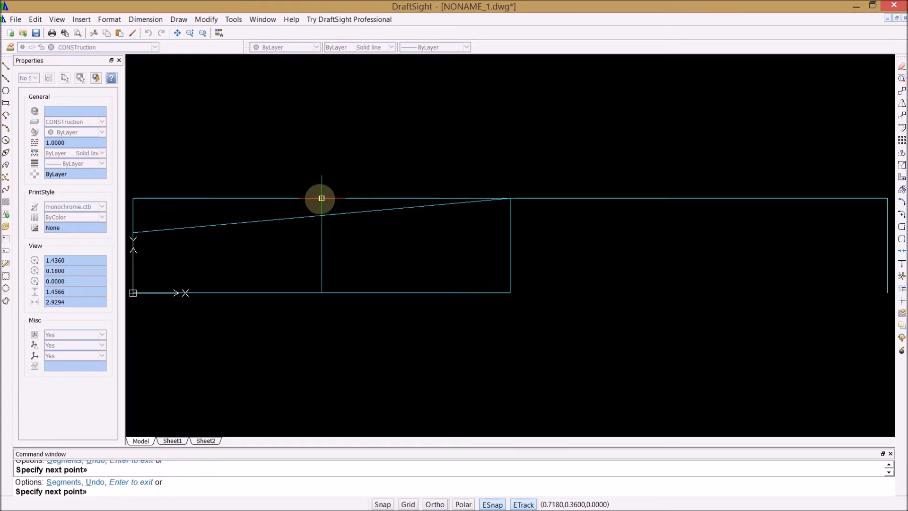
pyautogui.press('Return')
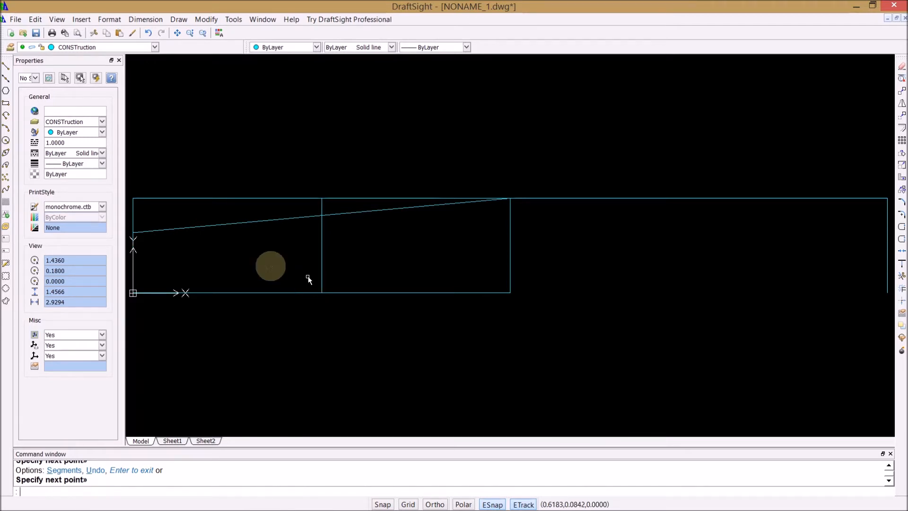
# Step: Trim the left edge, the upper edge and the intermediate vertical line where they extend above the sloped line
pyautogui.click(206, 19)
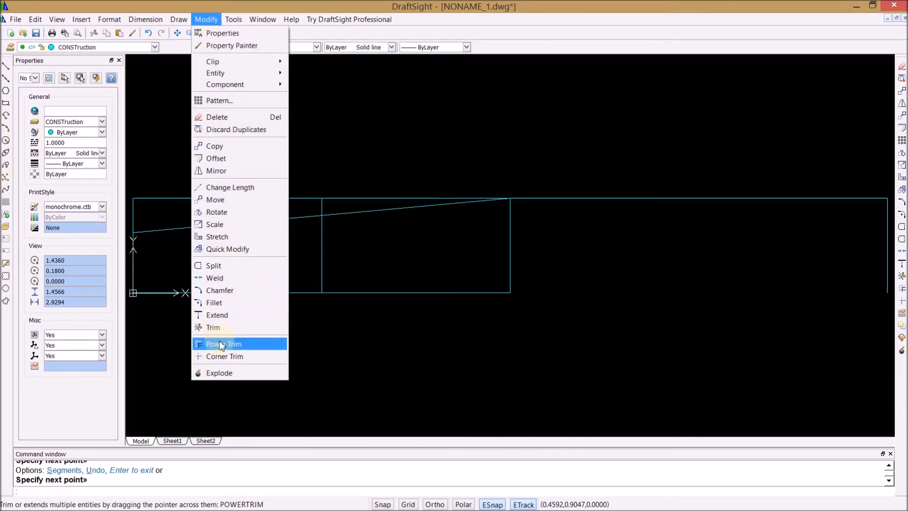
pyautogui.click(233, 327)
pyautogui.click(361, 214)
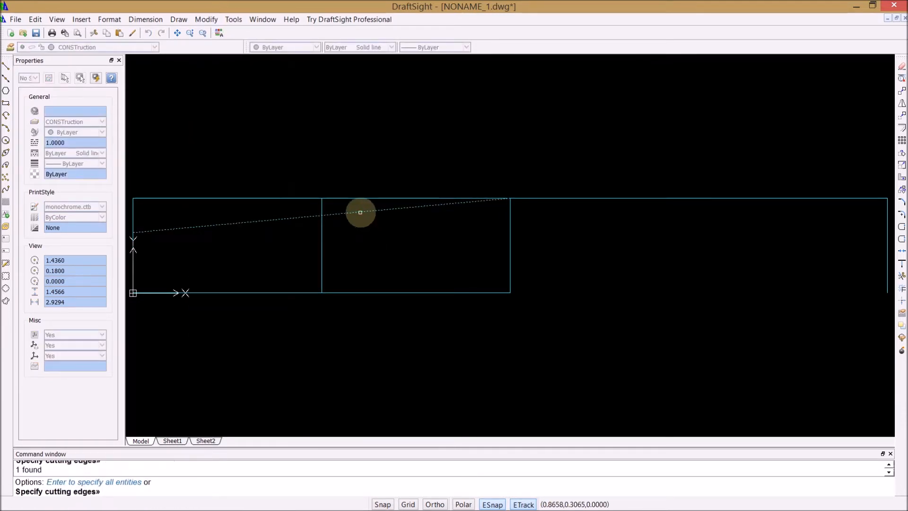
pyautogui.press('Return')
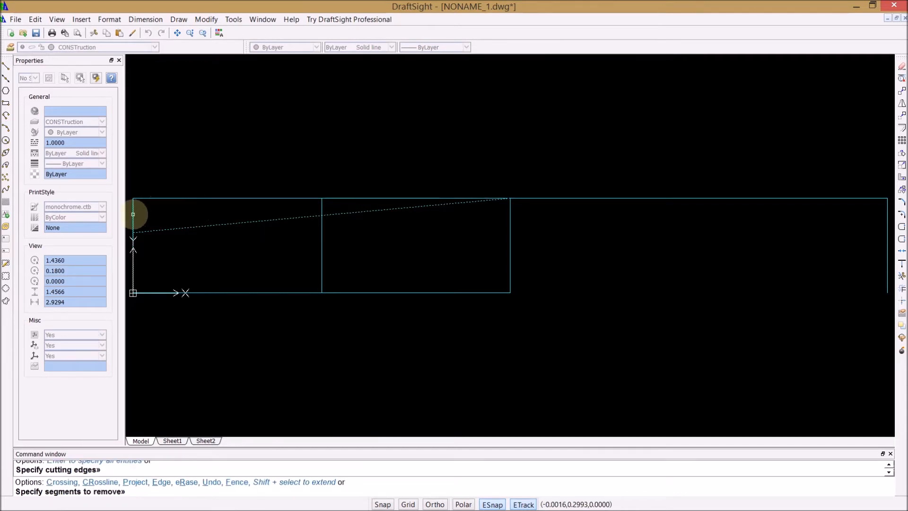
pyautogui.click(133, 214)
pyautogui.click(142, 198)
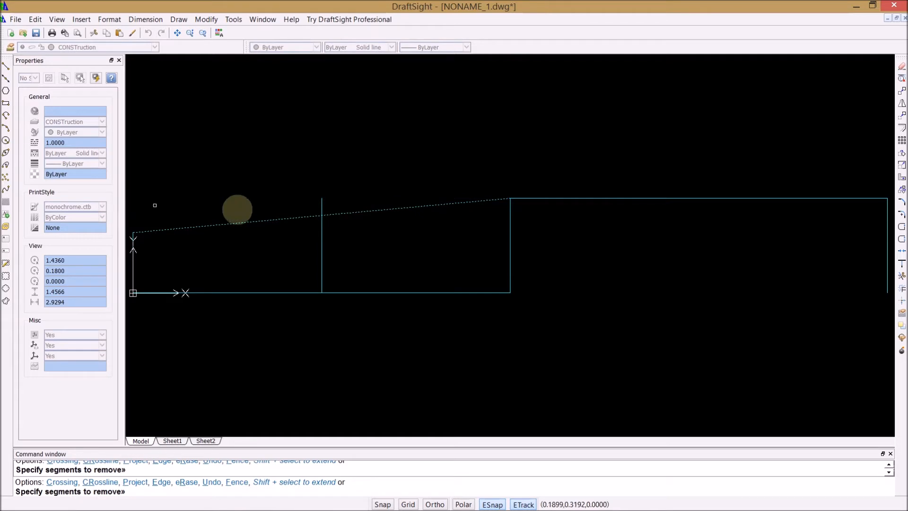
pyautogui.click(321, 203)
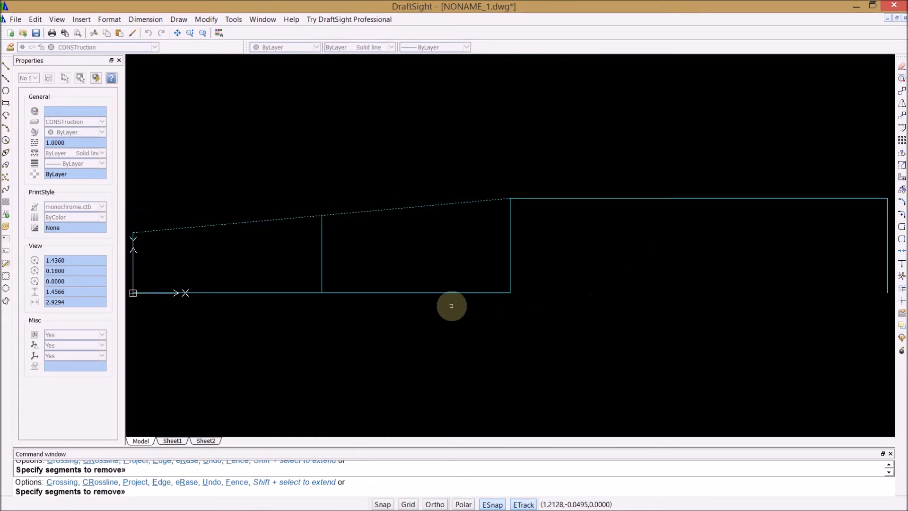
pyautogui.press('Return')
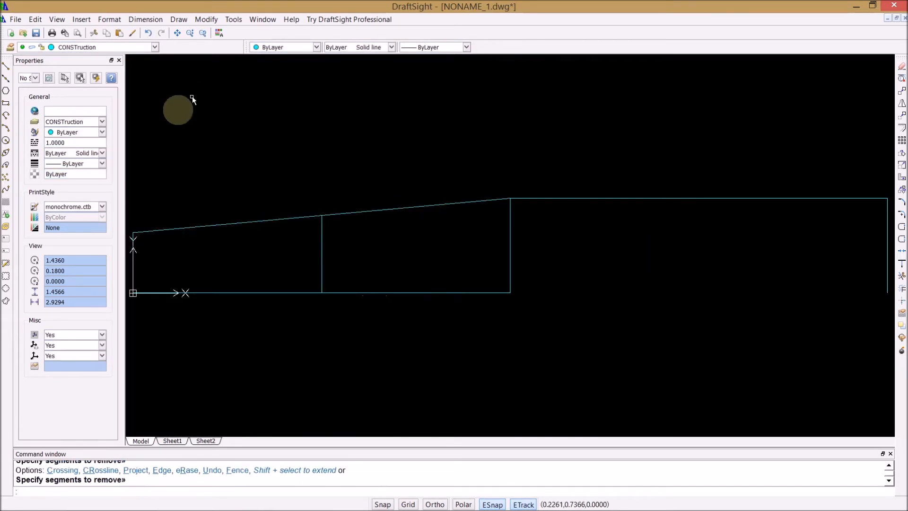
# Step: Draw diagonals in both bays, each from the upper end of its right-hand vertical to its lower-left corner
pyautogui.click(6, 65)
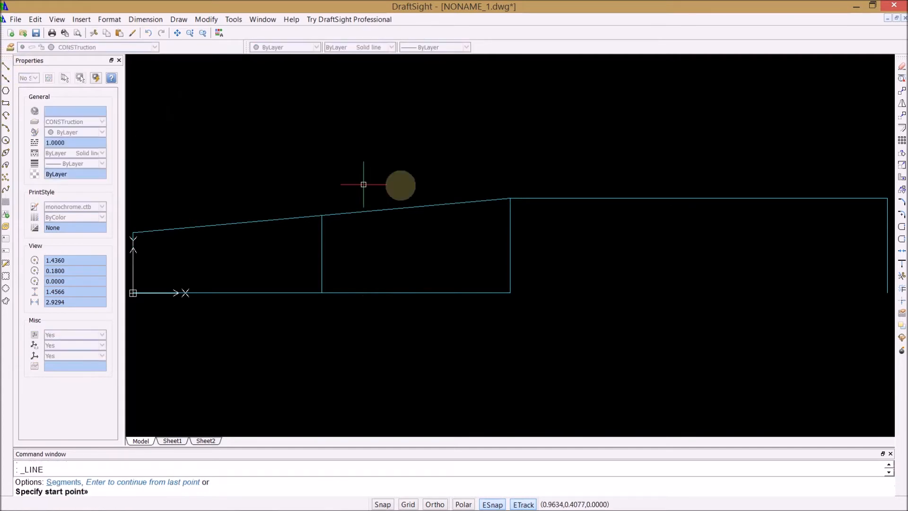
pyautogui.click(510, 199)
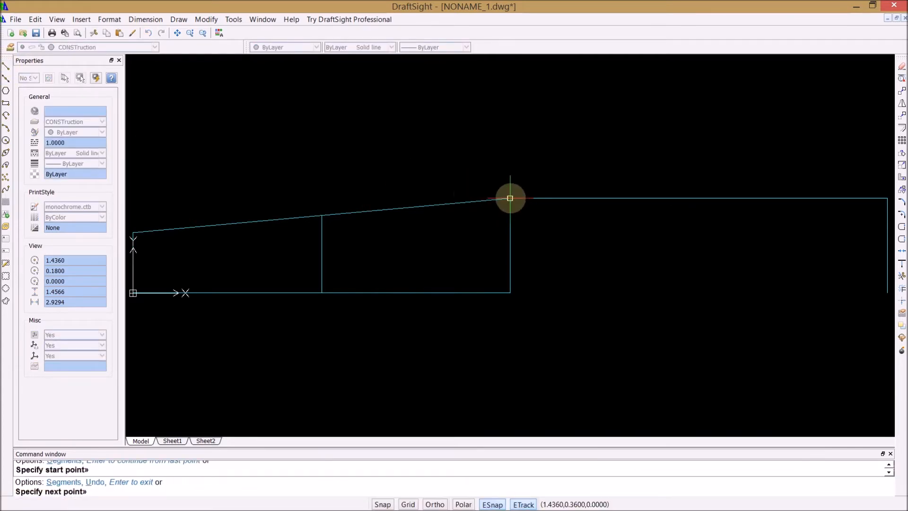
pyautogui.click(321, 295)
pyautogui.press('Return')
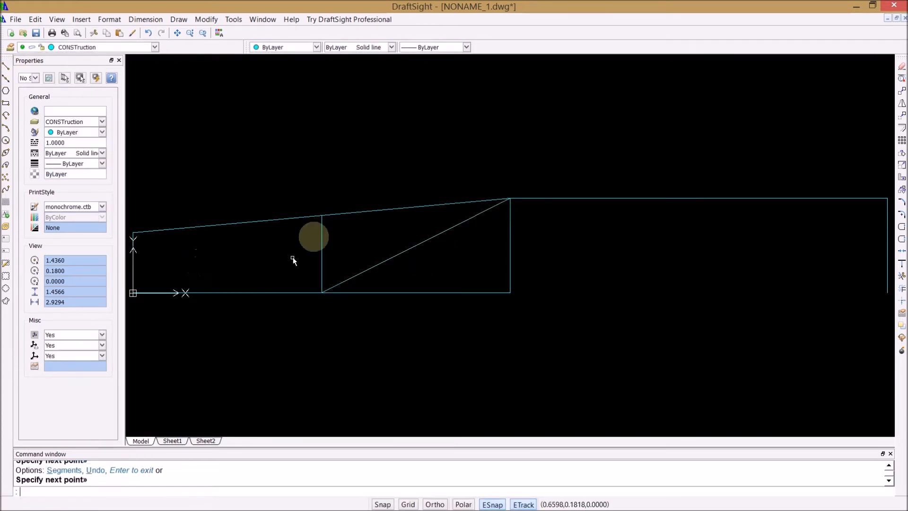
pyautogui.press('Return')
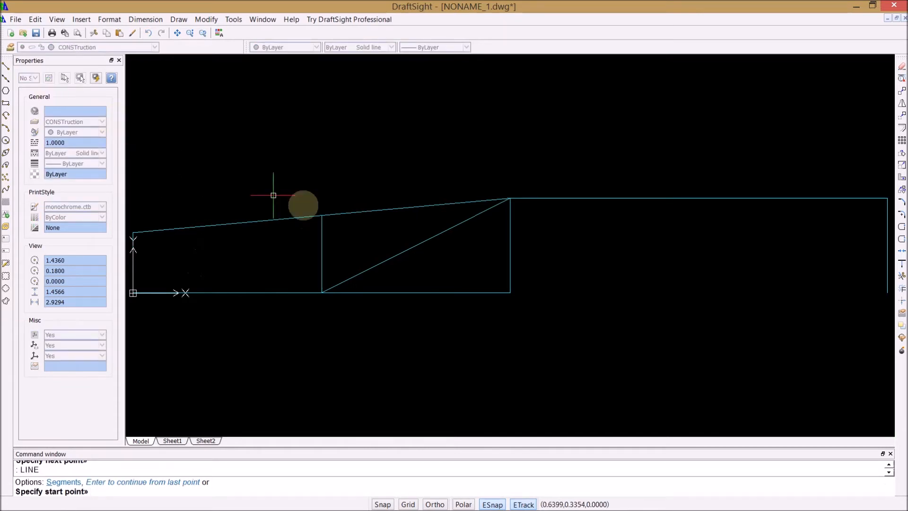
pyautogui.click(322, 216)
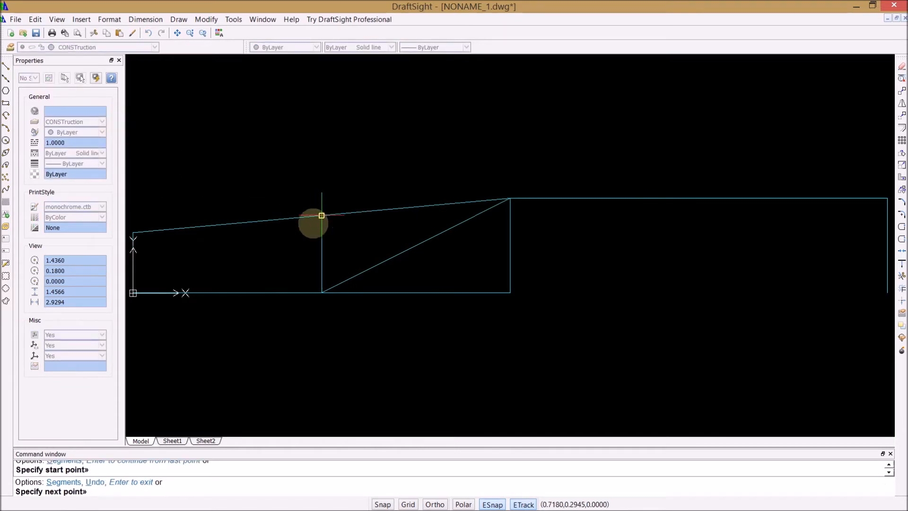
pyautogui.click(133, 293)
pyautogui.press('Return')
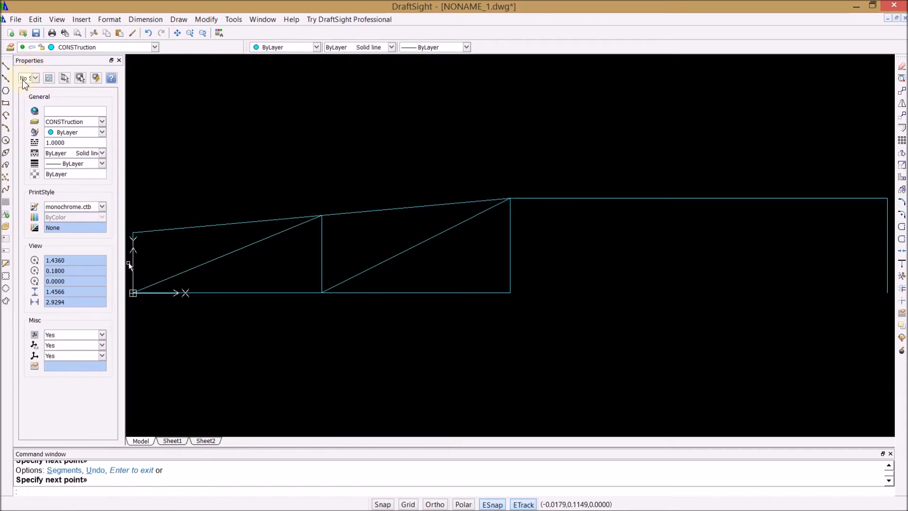
# Step: Make layer 0 current and offset the right-hand vertical line .025 to its left
pyautogui.click(155, 47)
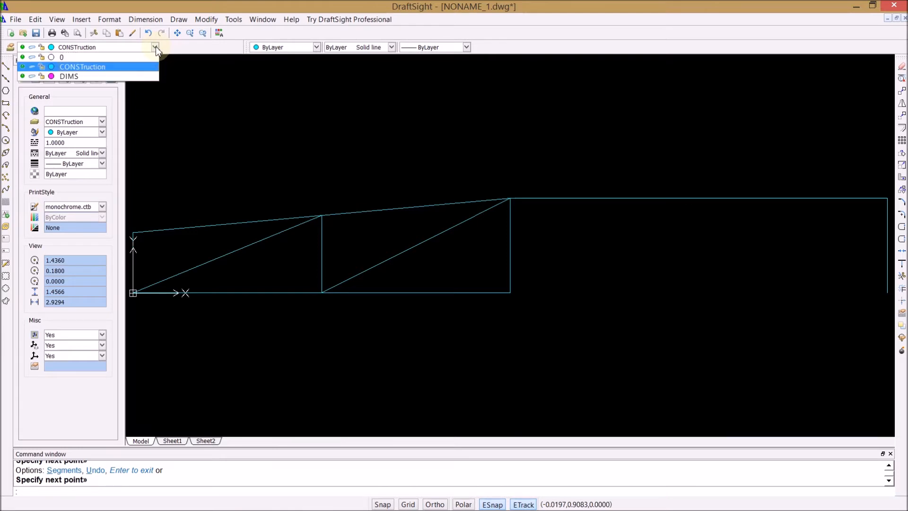
pyautogui.click(45, 56)
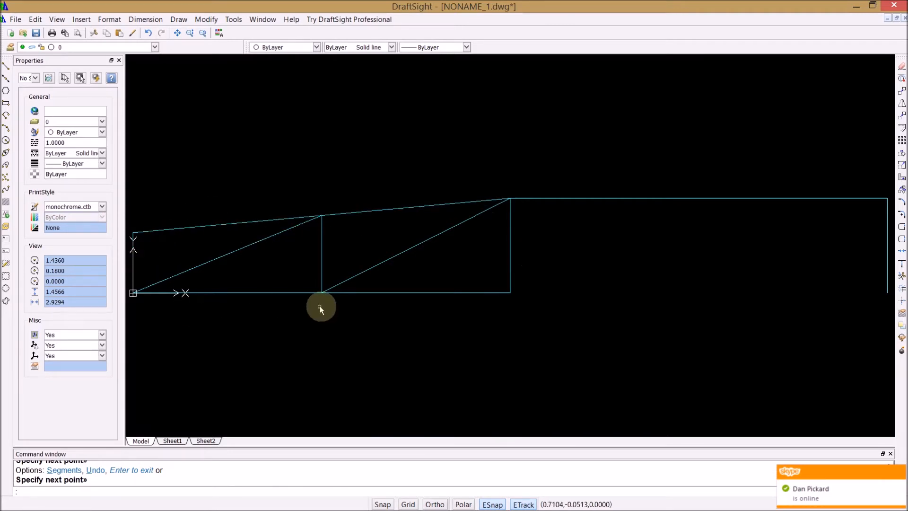
pyautogui.click(205, 19)
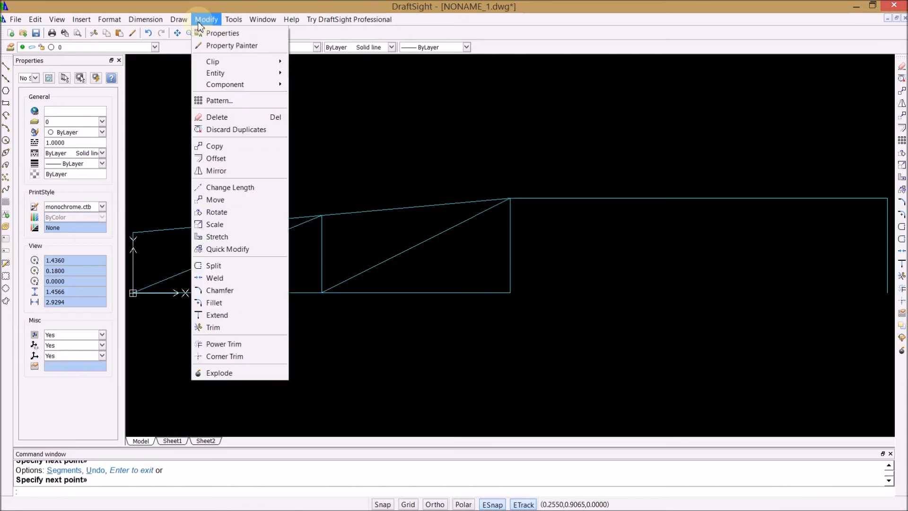
pyautogui.click(213, 163)
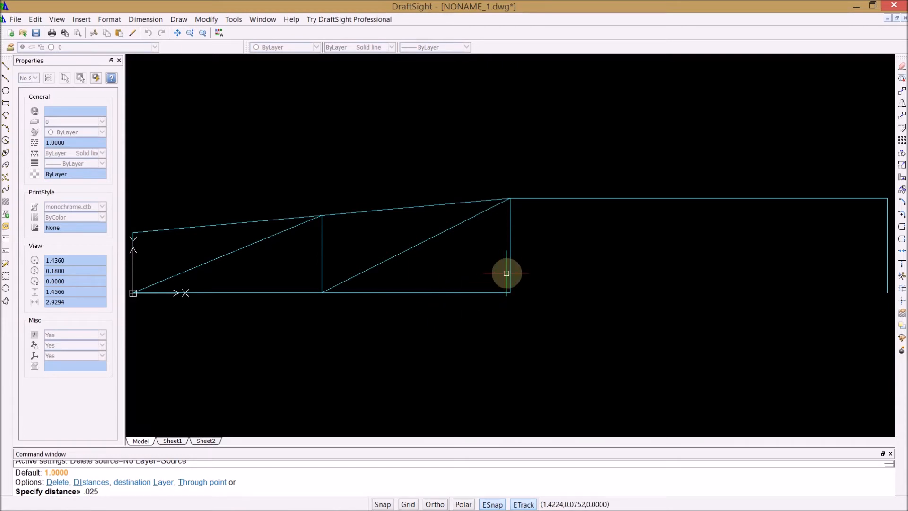
pyautogui.press('Return')
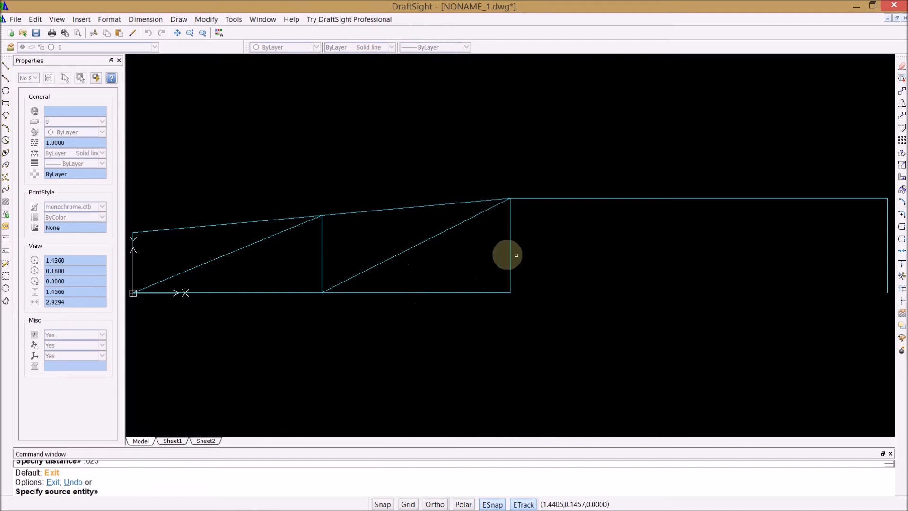
pyautogui.click(509, 251)
pyautogui.click(491, 255)
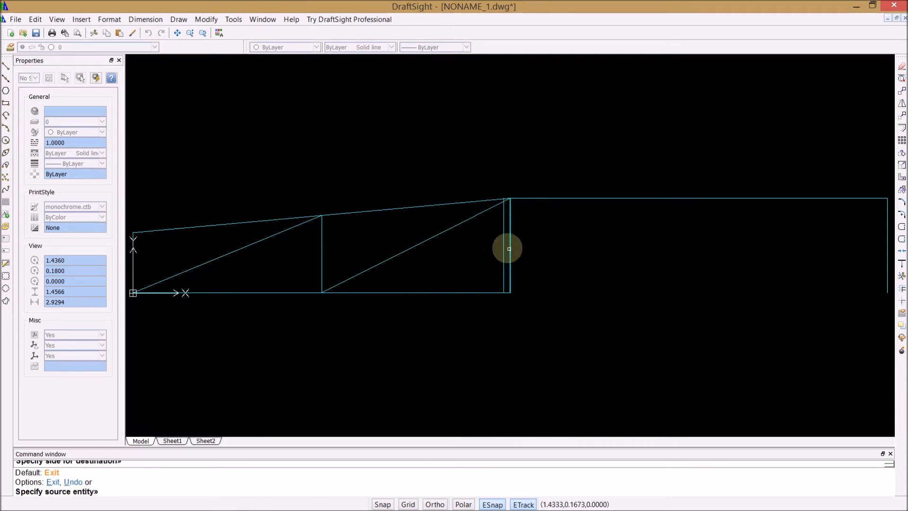
# Step: Offset the right bay's diagonal .025 to both sides
pyautogui.click(462, 220)
pyautogui.click(462, 227)
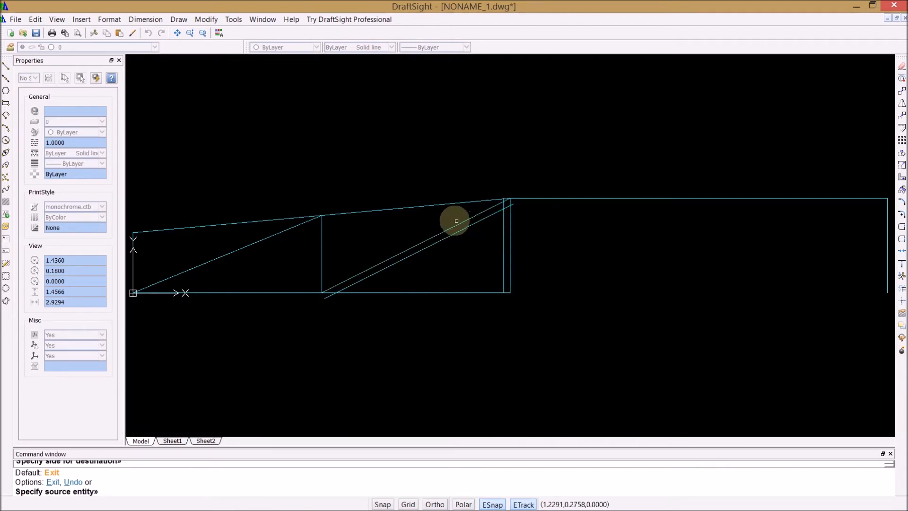
pyautogui.click(454, 221)
pyautogui.click(433, 226)
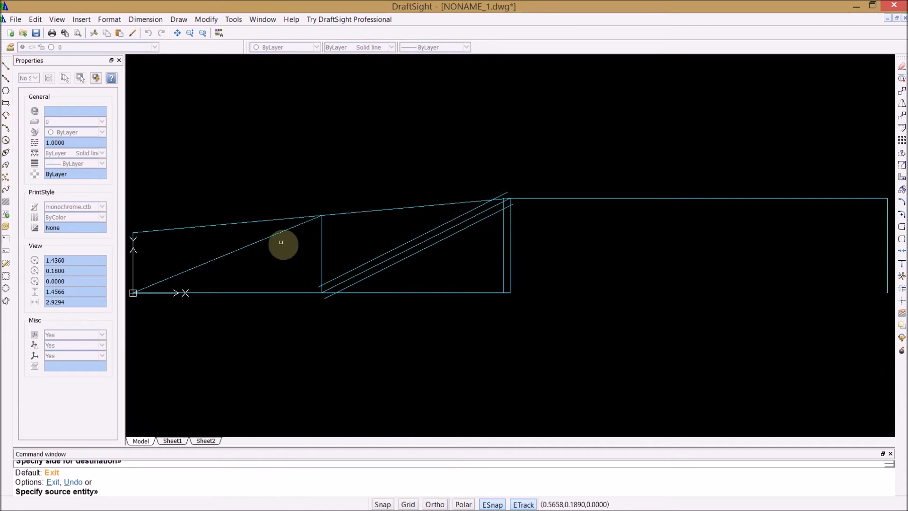
# Step: Offset the intermediate vertical line .025 to both sides
pyautogui.click(321, 250)
pyautogui.click(328, 250)
pyautogui.click(321, 247)
pyautogui.click(314, 248)
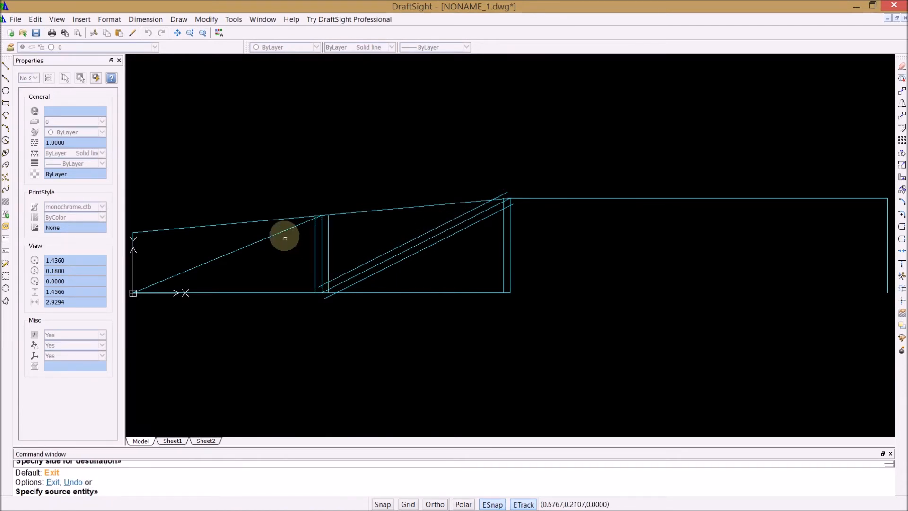
# Step: Offset the left bay's diagonal .025 to both sides and end the Offset command
pyautogui.click(282, 230)
pyautogui.click(284, 241)
pyautogui.click(278, 234)
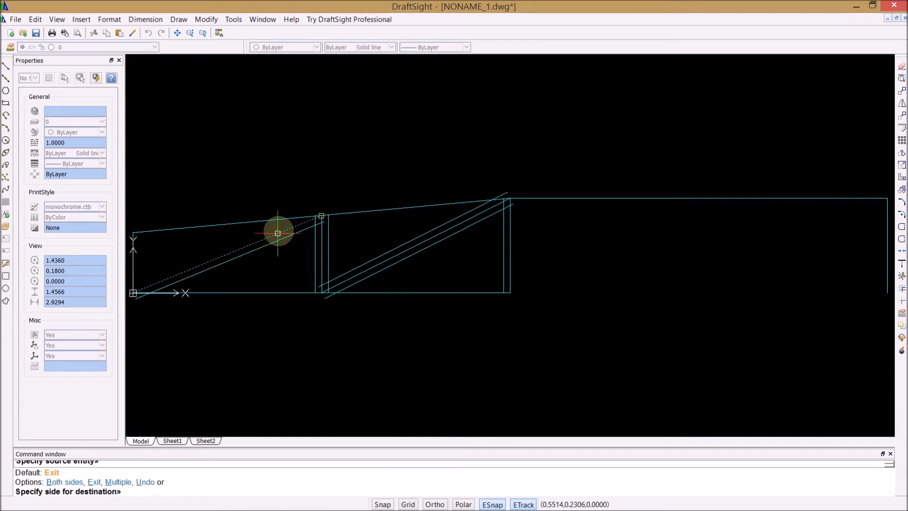
pyautogui.click(246, 237)
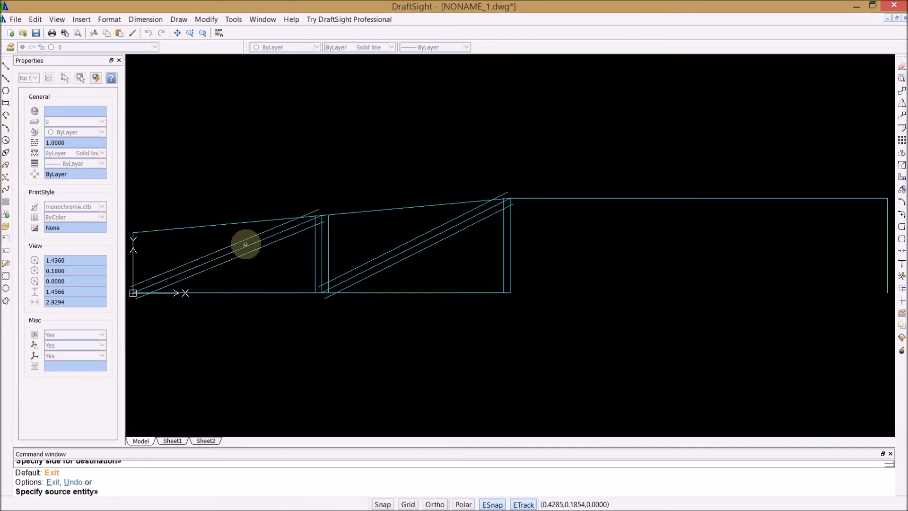
pyautogui.press('Return')
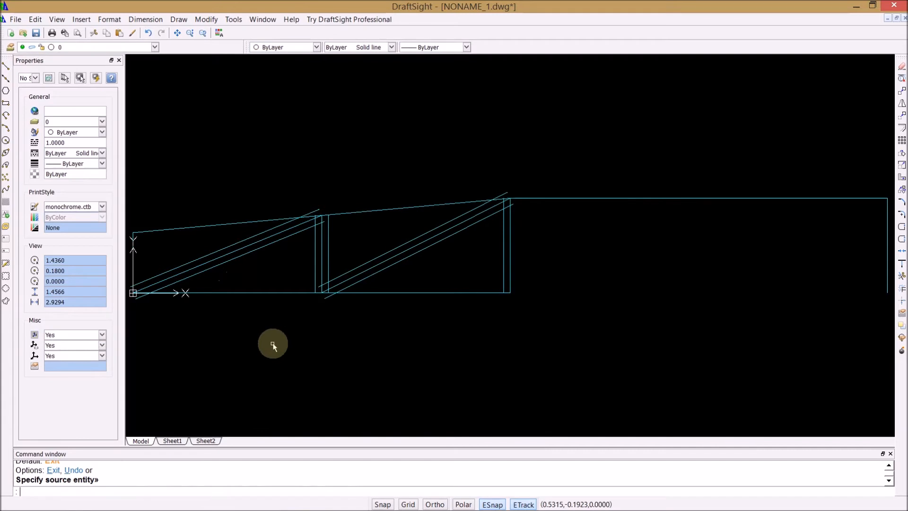
# Step: Offset the lower edge, the left edge and the sloped upper edge .050 inward
pyautogui.press('Return')
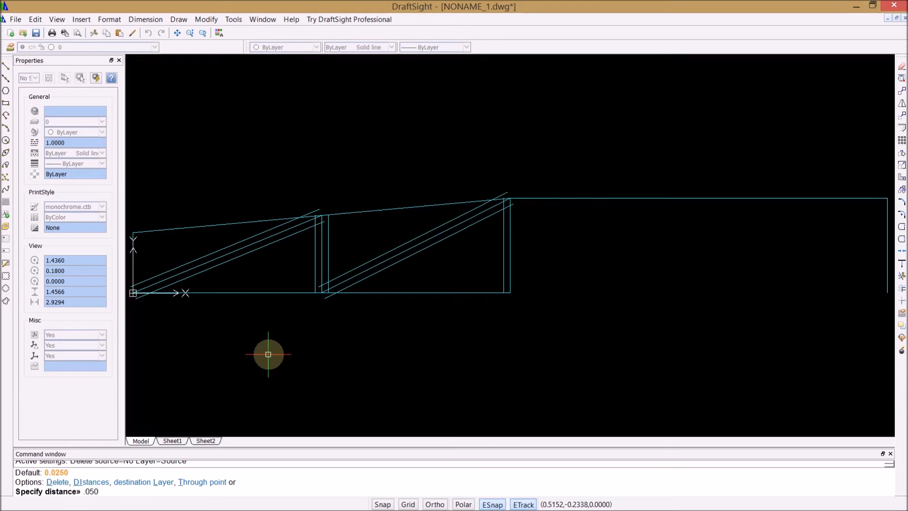
pyautogui.press('Return')
pyautogui.click(218, 292)
pyautogui.click(218, 285)
pyautogui.click(133, 258)
pyautogui.click(142, 253)
pyautogui.click(155, 231)
pyautogui.click(156, 242)
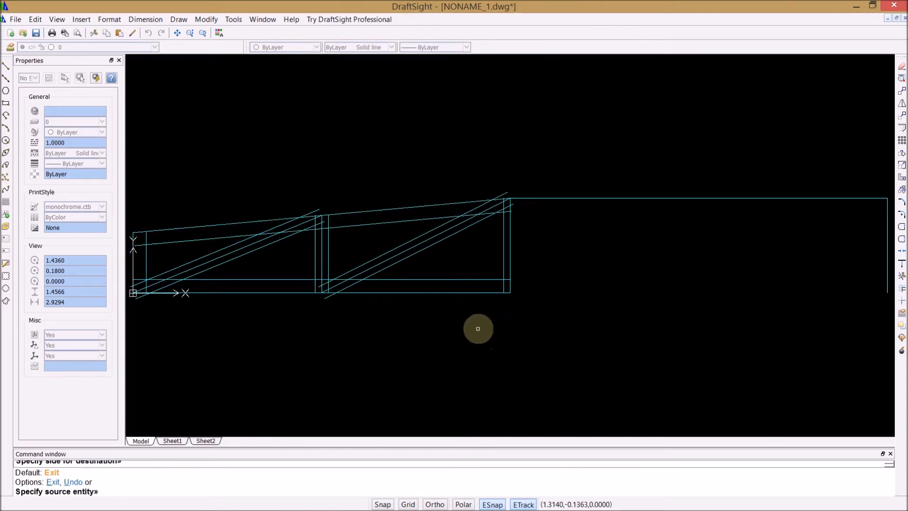
pyautogui.press('Return')
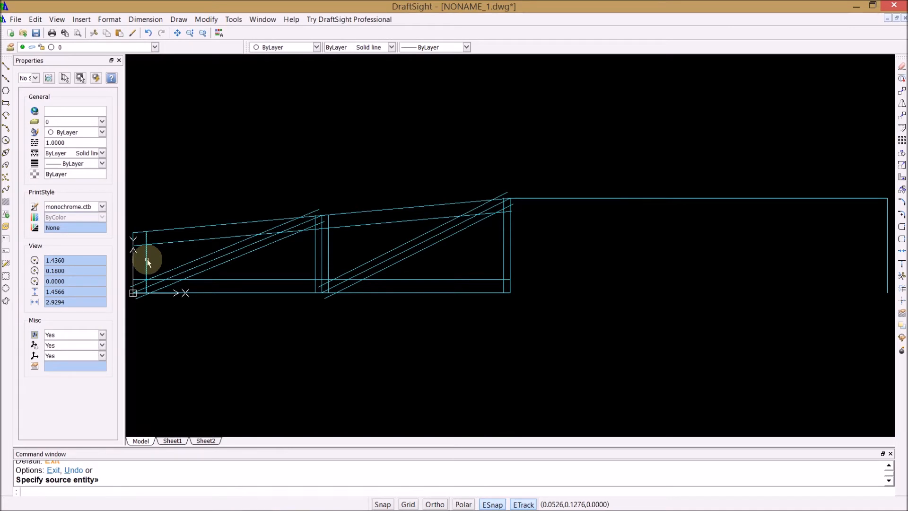
# Step: Move the left, sloped and lower edges and all offset lines to layer 0, leaving the member centre lines on CONSTruction
pyautogui.click(147, 261)
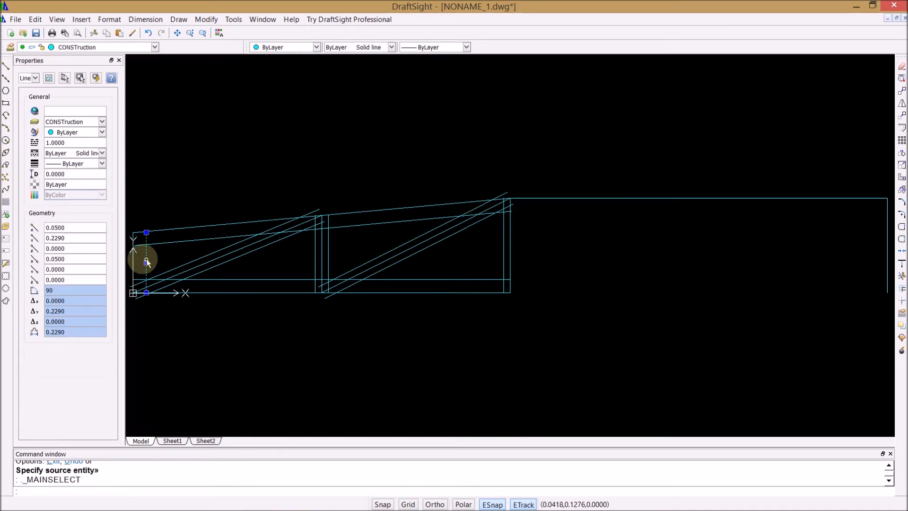
pyautogui.click(134, 257)
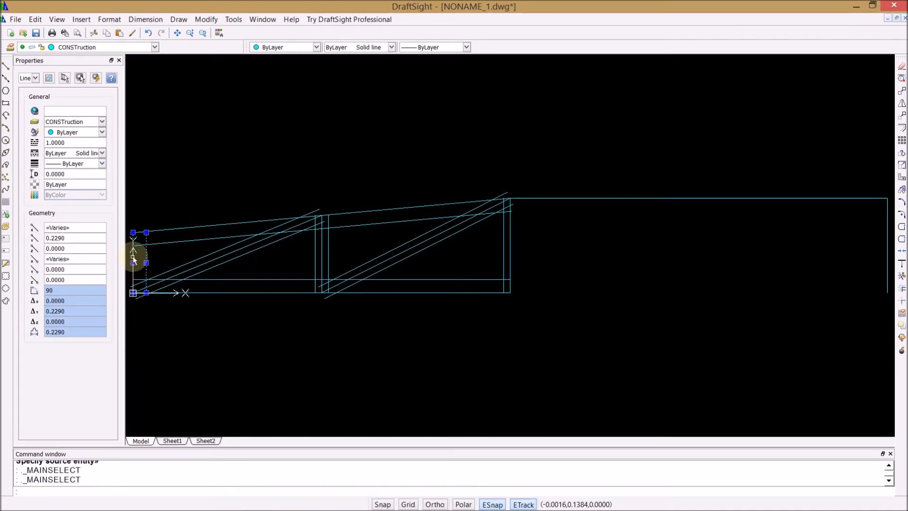
pyautogui.click(159, 236)
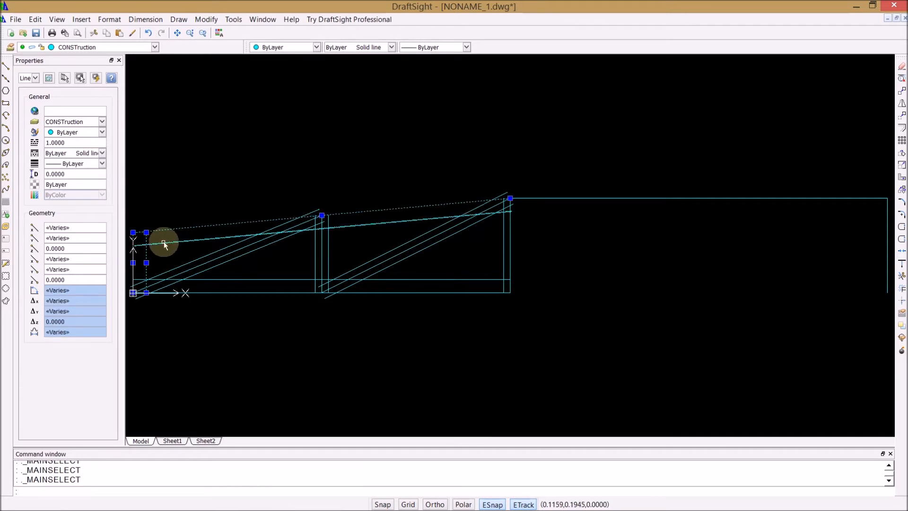
pyautogui.click(163, 239)
pyautogui.click(216, 279)
pyautogui.click(218, 292)
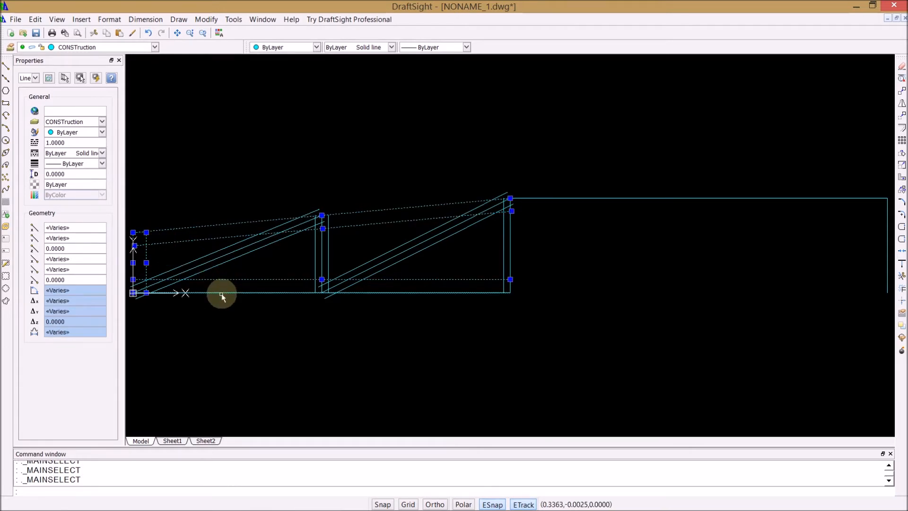
pyautogui.click(227, 261)
pyautogui.click(220, 252)
pyautogui.click(315, 264)
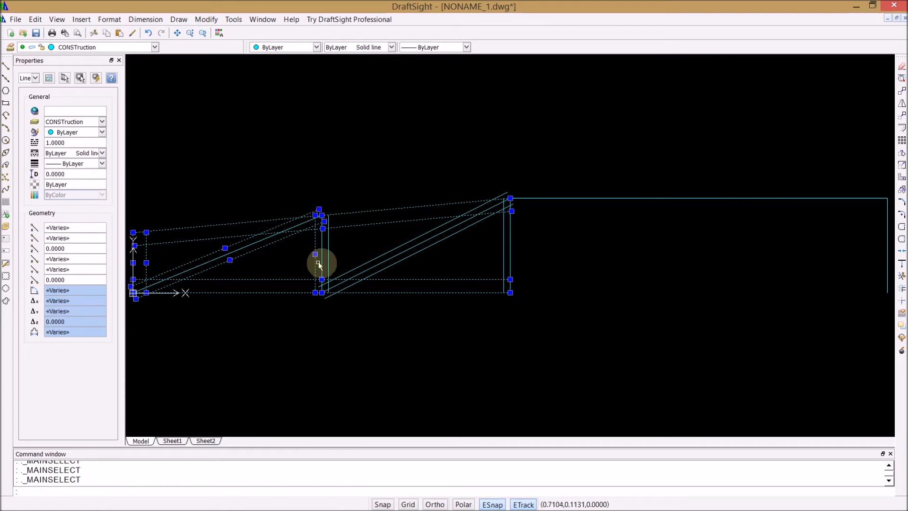
pyautogui.click(329, 263)
pyautogui.click(359, 268)
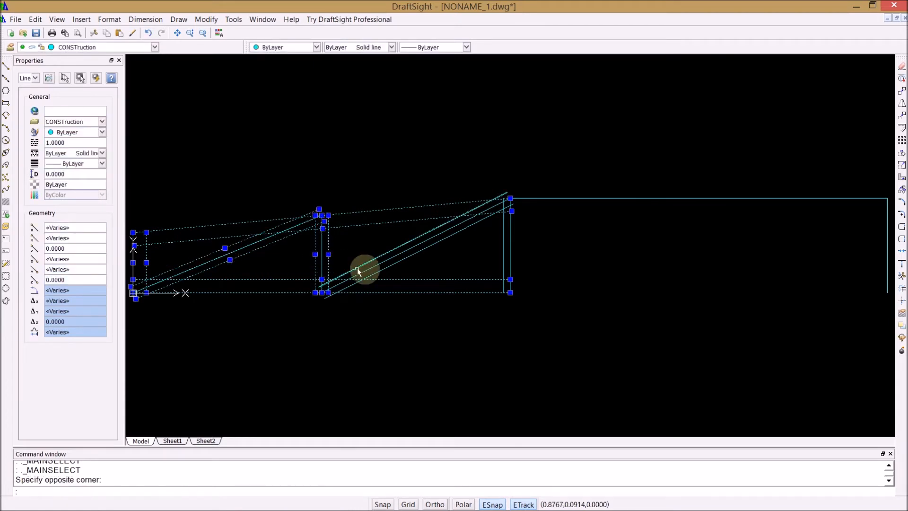
pyautogui.click(375, 275)
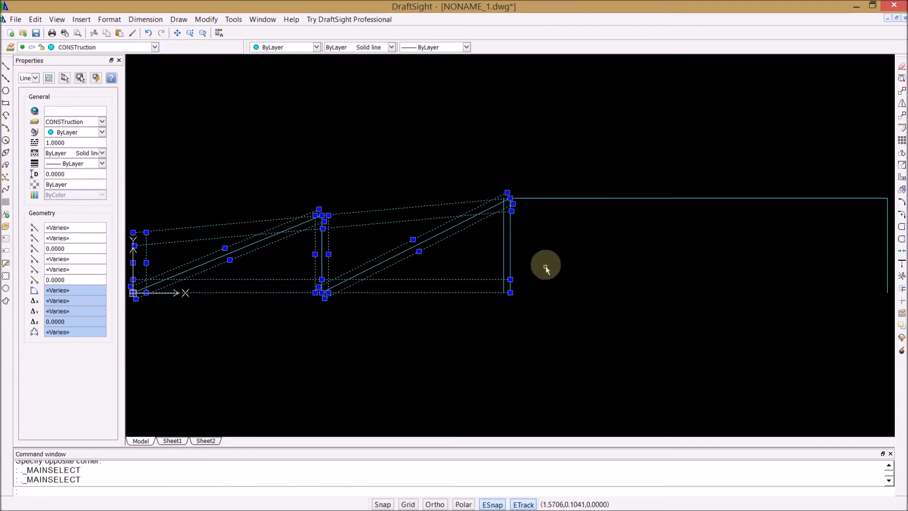
pyautogui.click(503, 254)
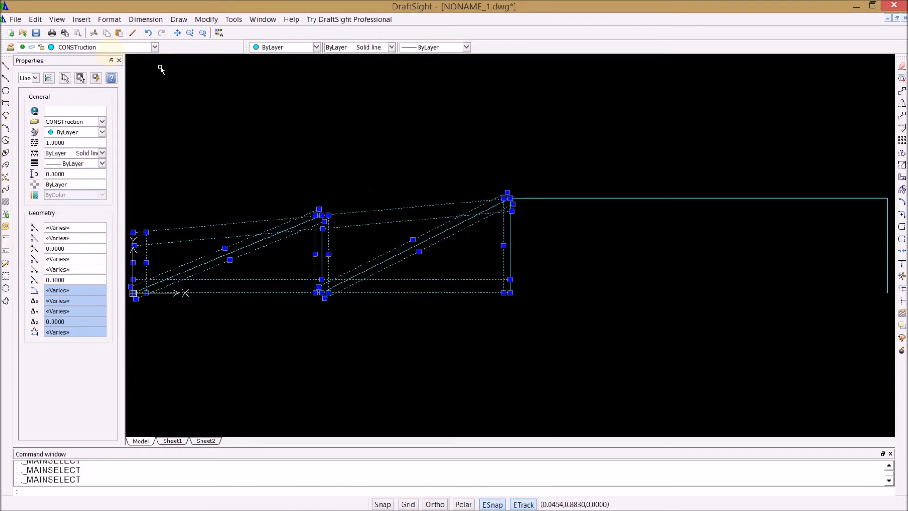
pyautogui.click(155, 47)
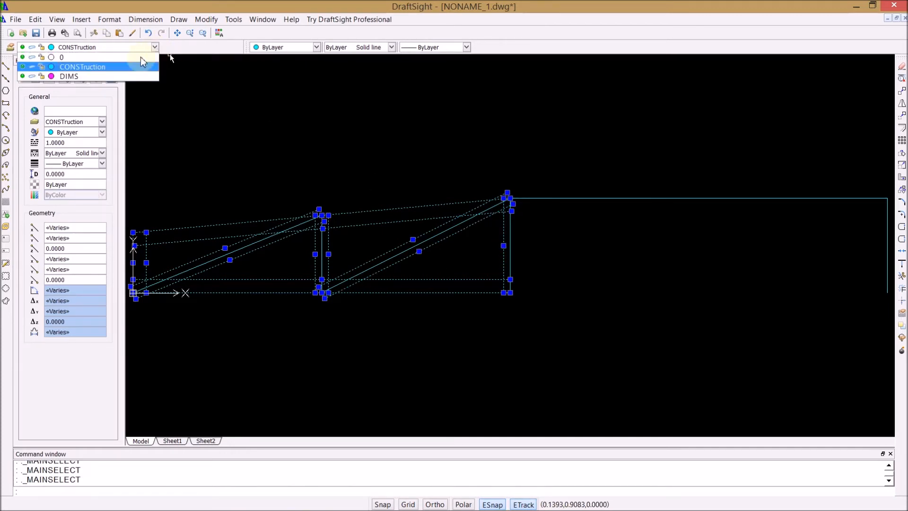
pyautogui.click(86, 58)
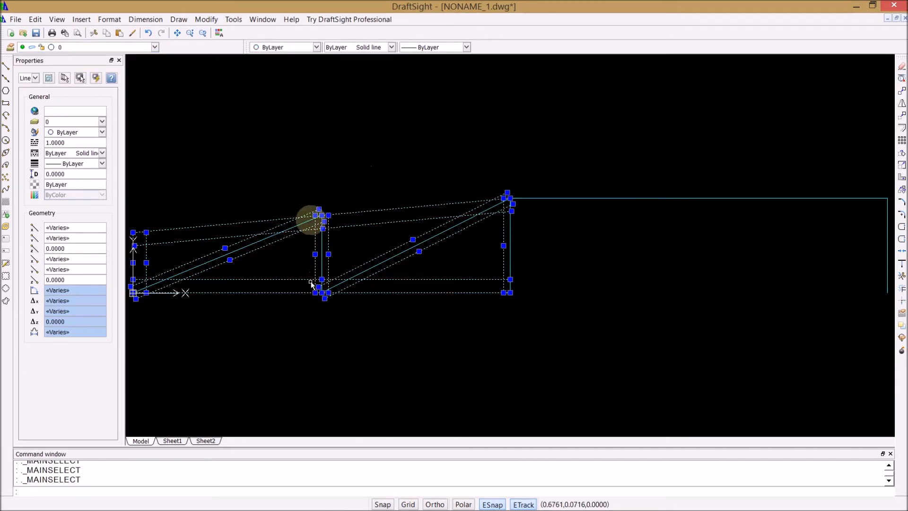
pyautogui.press('Escape')
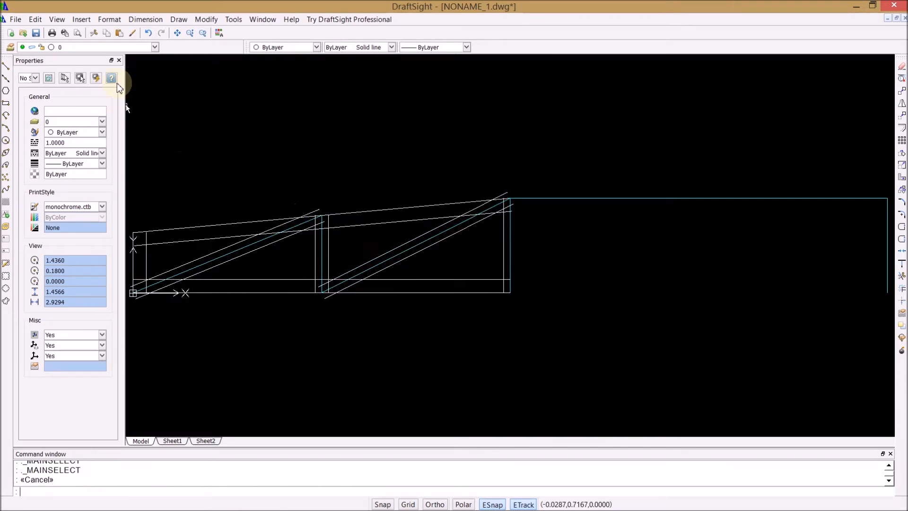
# Step: Turn off the CONSTruction layer
pyautogui.click(155, 47)
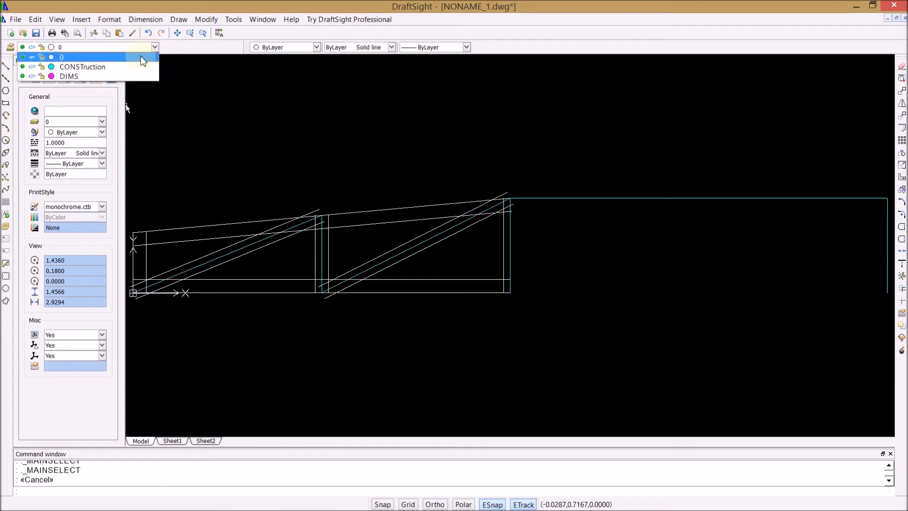
pyautogui.click(22, 66)
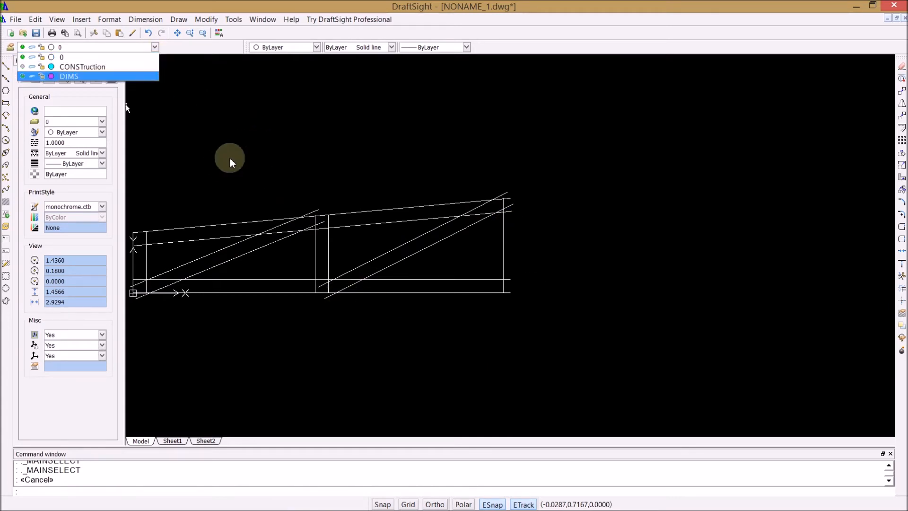
pyautogui.scroll(-2, 284, 196)
pyautogui.scroll(4, 237, 211)
pyautogui.scroll(-6, 186, 209)
pyautogui.scroll(3, 215, 217)
pyautogui.scroll(2, 257, 230)
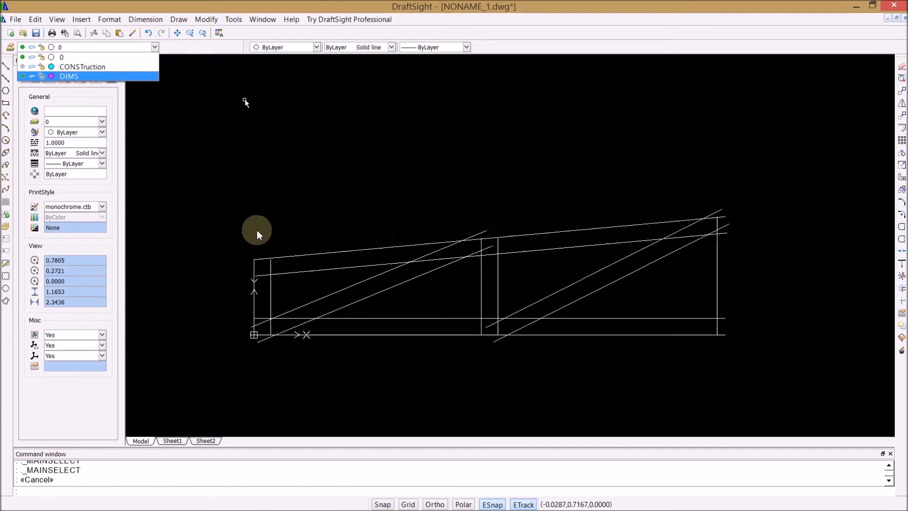
# Step: Using all lines as cutting edges, trim the line ends overrunning the right-hand vertical and the right bay's diagonal segments crossing the top member
pyautogui.click(206, 20)
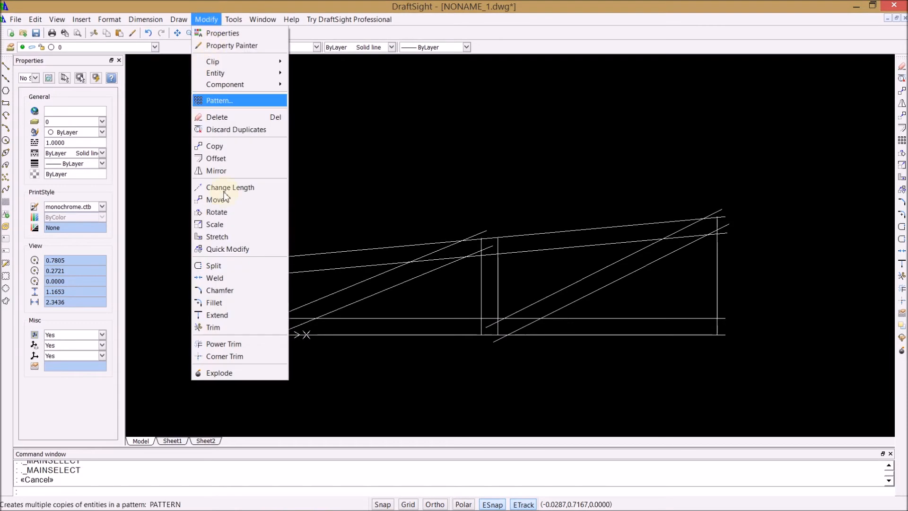
pyautogui.click(213, 327)
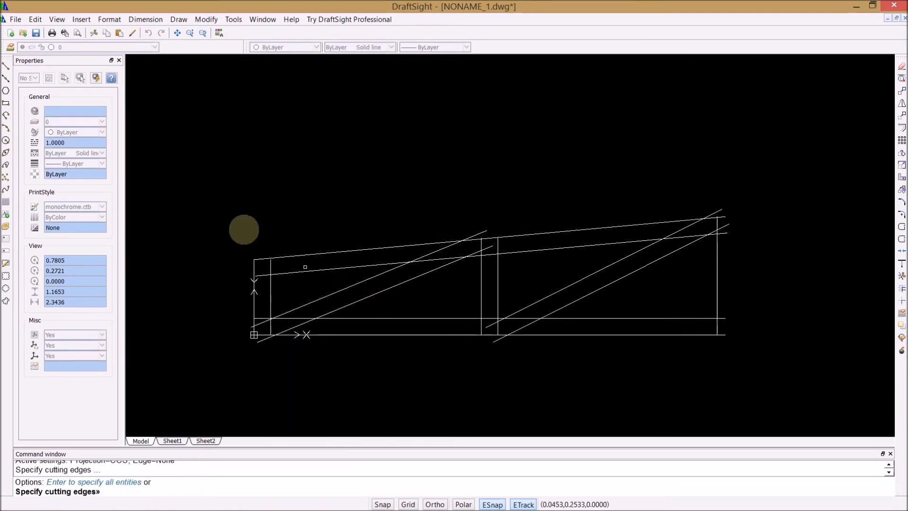
pyautogui.click(191, 122)
pyautogui.click(816, 384)
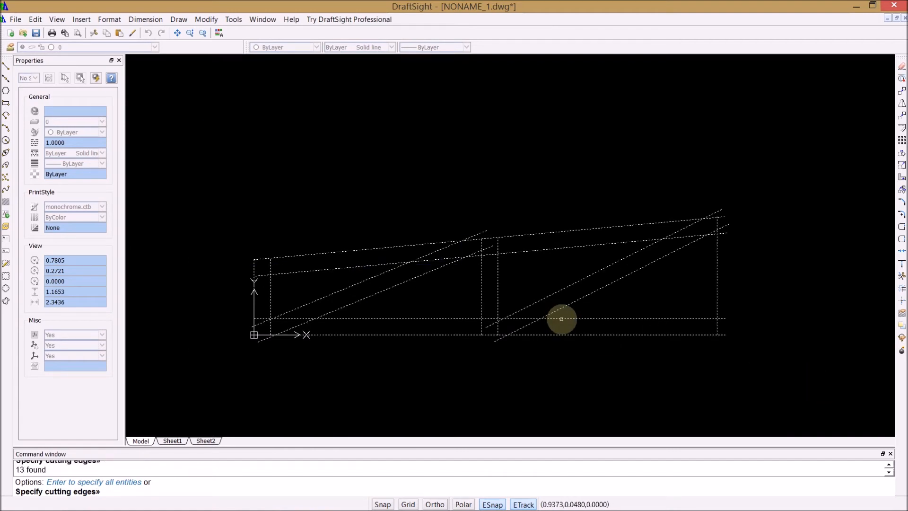
pyautogui.press('Return')
pyautogui.click(717, 327)
pyautogui.click(721, 318)
pyautogui.click(713, 231)
pyautogui.click(723, 233)
pyautogui.click(722, 217)
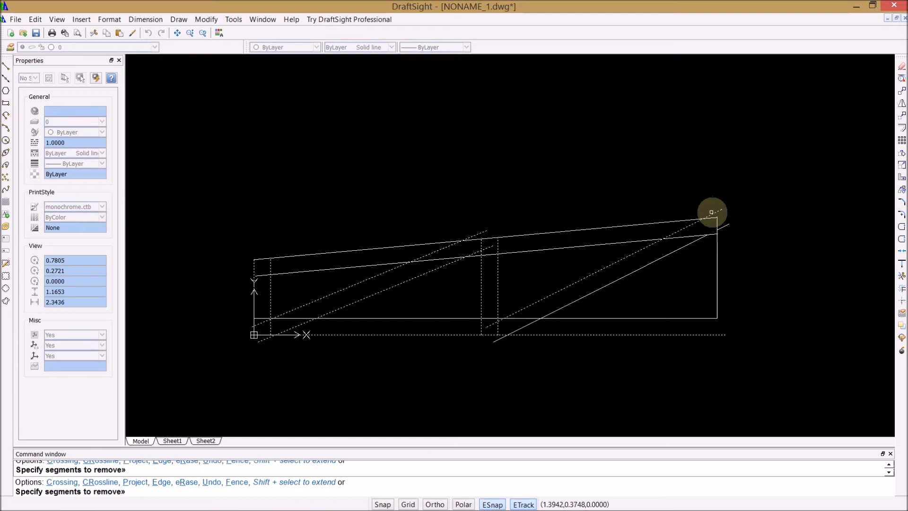
# Step: Trim the right bay's inner top and lower lines between the diagonal pair, the diagonals' lower overruns, and the lower line across the middle vertical
pyautogui.click(675, 241)
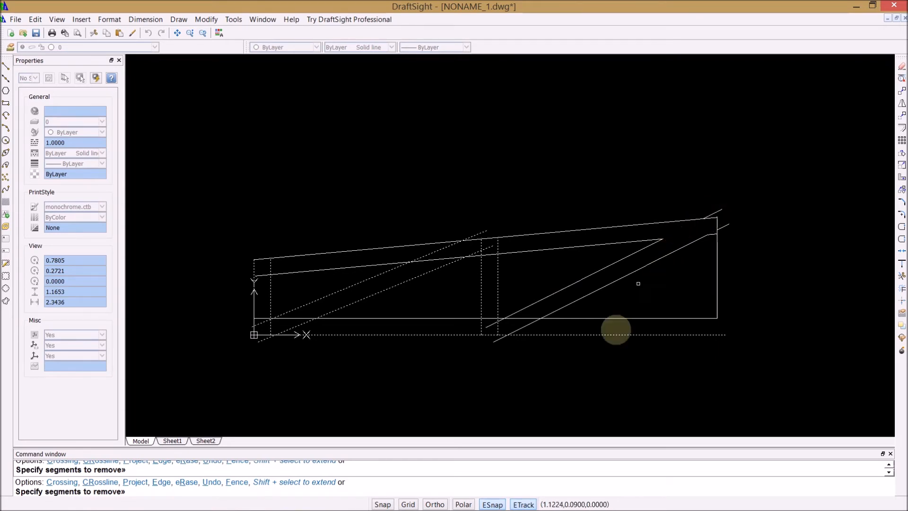
pyautogui.click(523, 319)
pyautogui.click(526, 326)
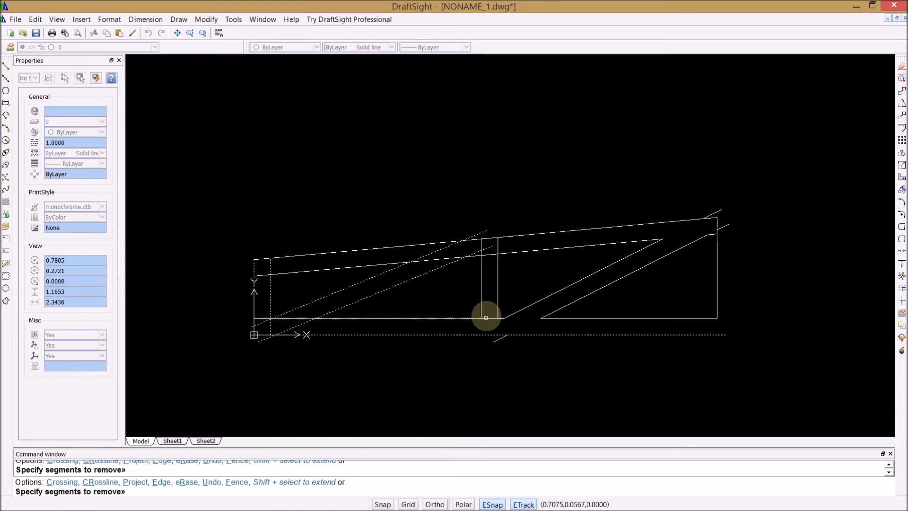
pyautogui.click(487, 317)
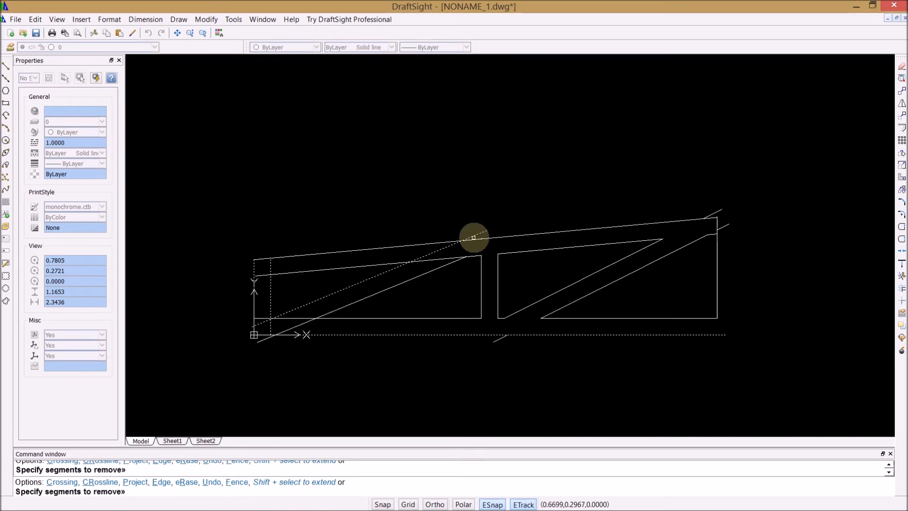
# Step: Trim the left bay diagonals' upper ends crossing the top member and the inner top line between the two diagonals
pyautogui.click(473, 235)
pyautogui.click(433, 252)
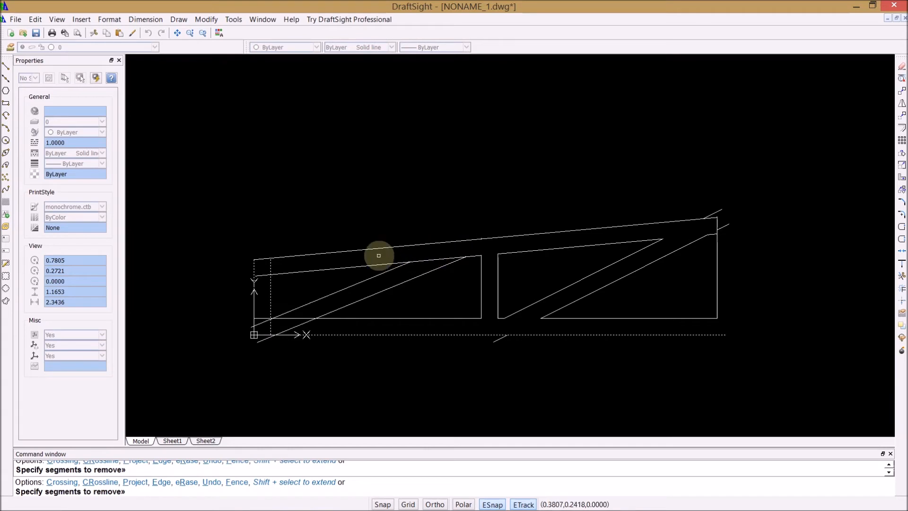
pyautogui.click(425, 260)
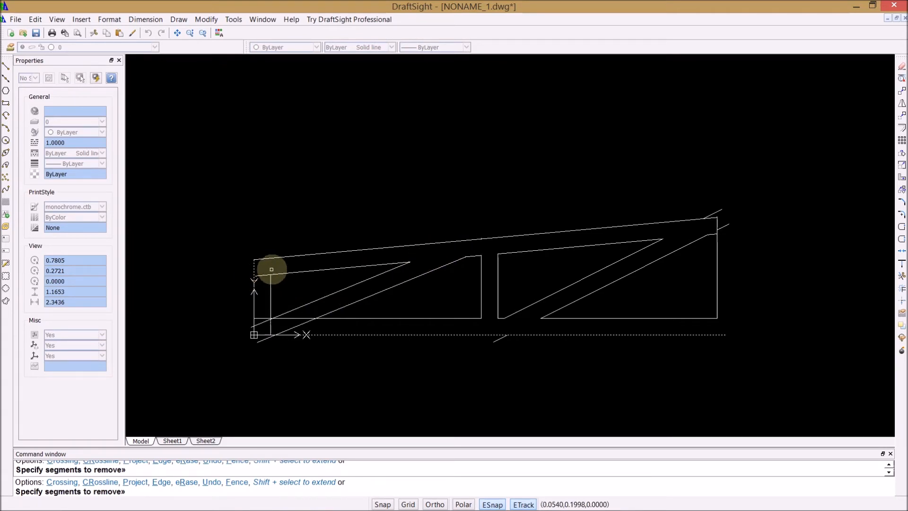
# Step: Trim the overruns around the left bay's lower-left corner, including the diagonals' lower ends and the lower line between them
pyautogui.click(261, 276)
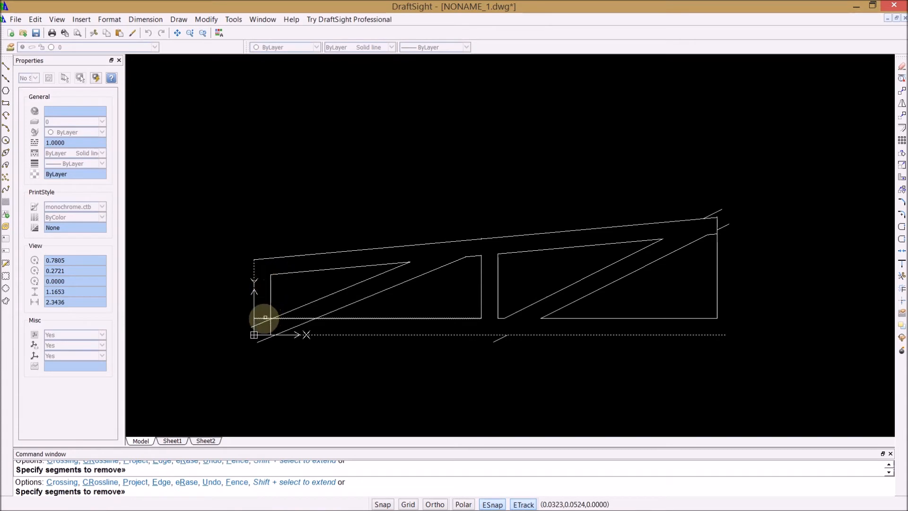
pyautogui.click(263, 323)
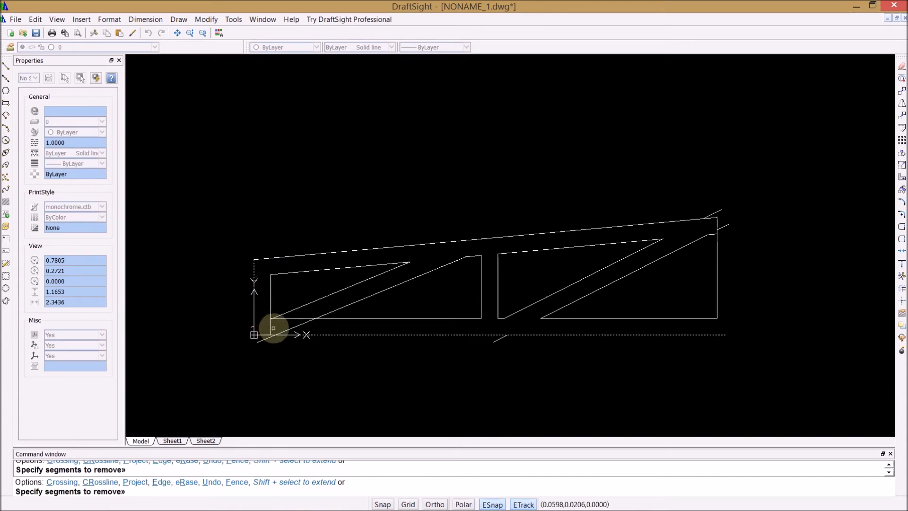
pyautogui.click(272, 329)
pyautogui.click(266, 339)
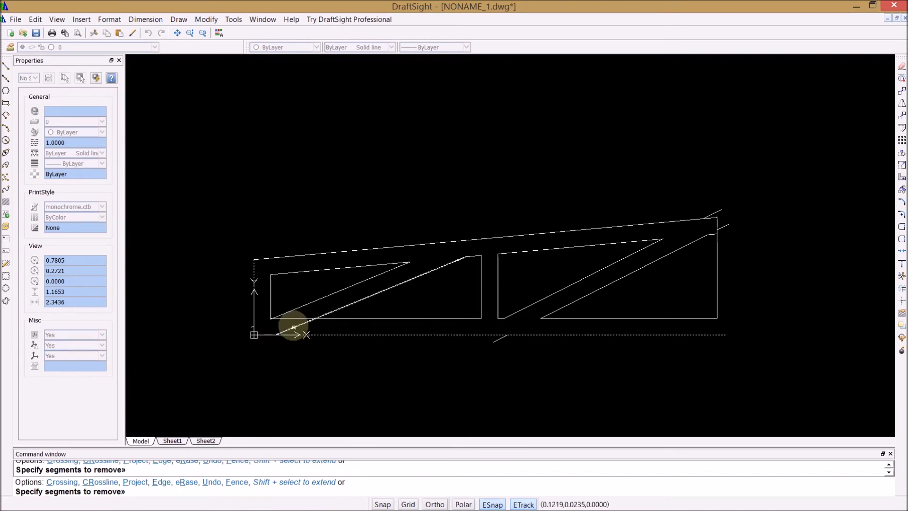
pyautogui.click(291, 320)
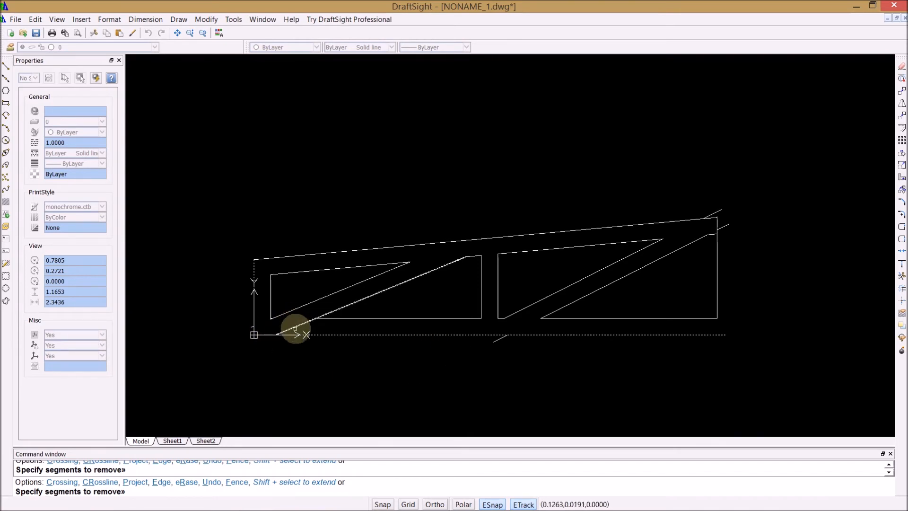
pyautogui.click(295, 326)
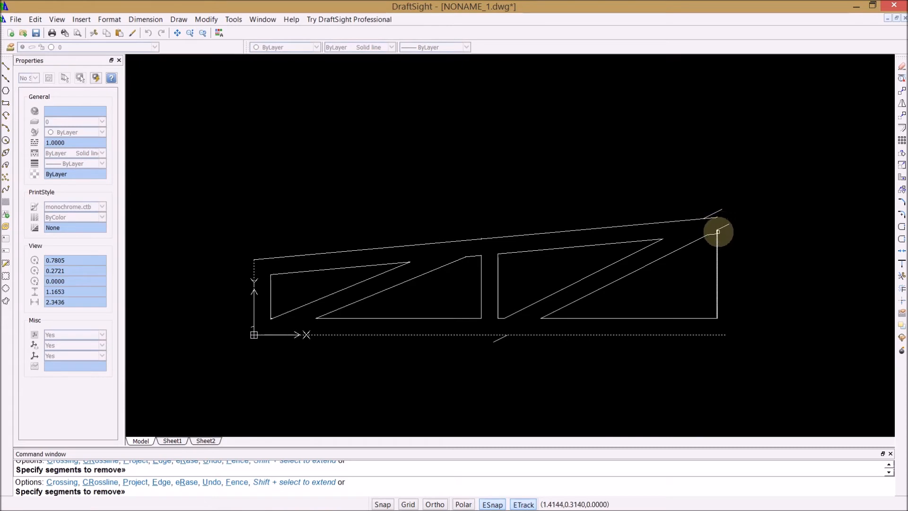
# Step: Trim the right-hand vertical where it crosses the top member, between the inner and outer sloped lines
pyautogui.click(717, 232)
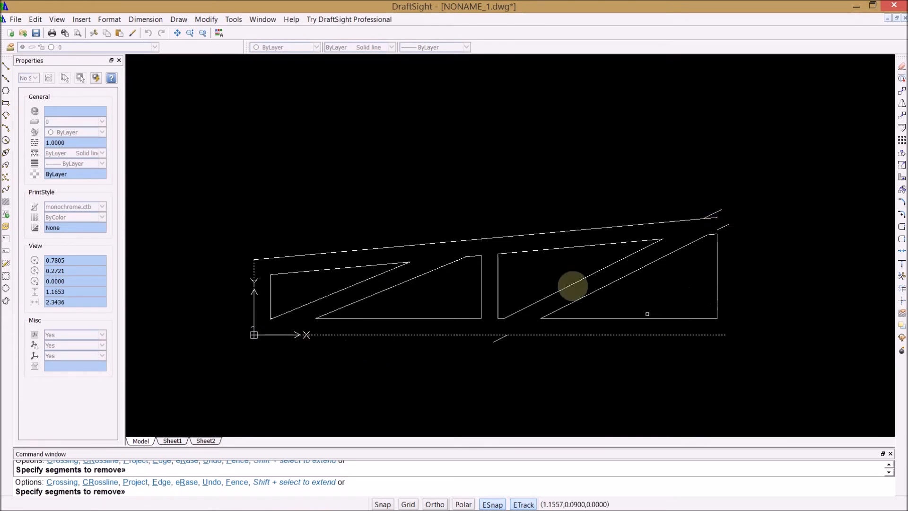
pyautogui.press('Escape')
pyautogui.press('Escape')
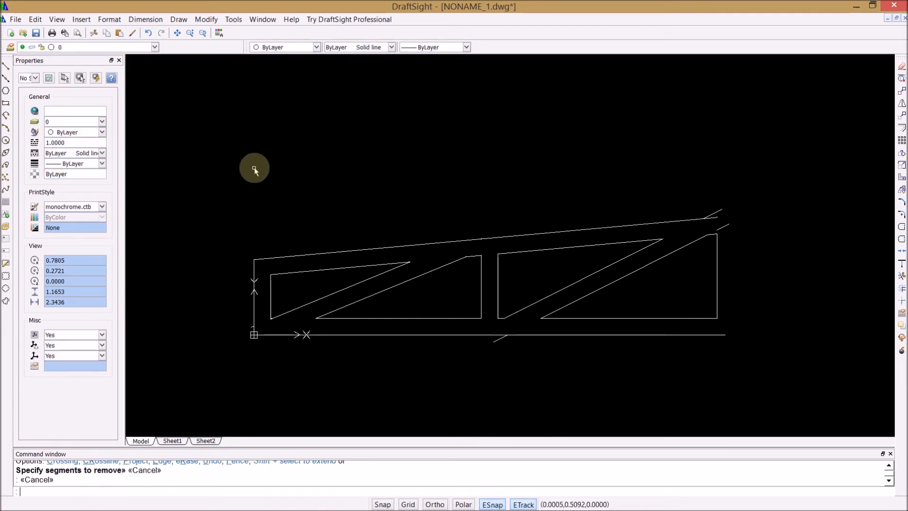
# Step: Delete the leftover line stubs at the lower-left corner, below the bottom edge and around the upper-right corner
pyautogui.click(251, 329)
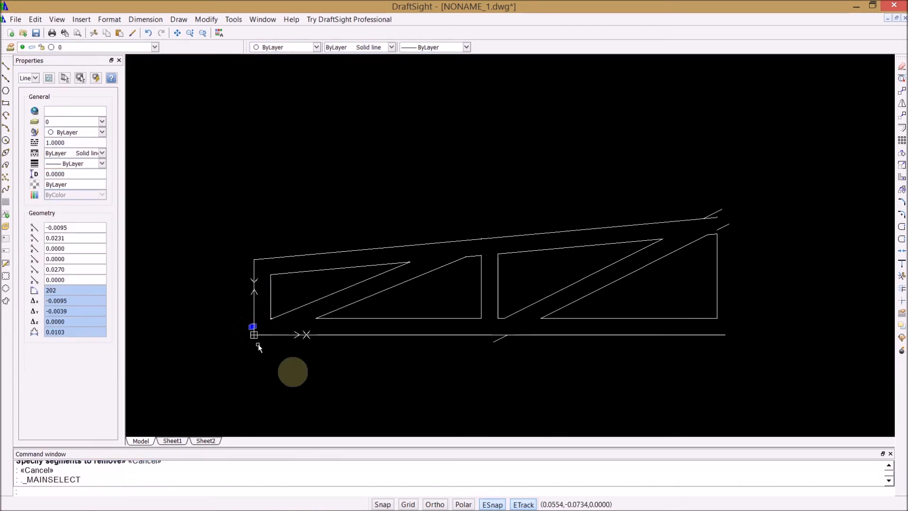
pyautogui.click(499, 339)
pyautogui.click(722, 227)
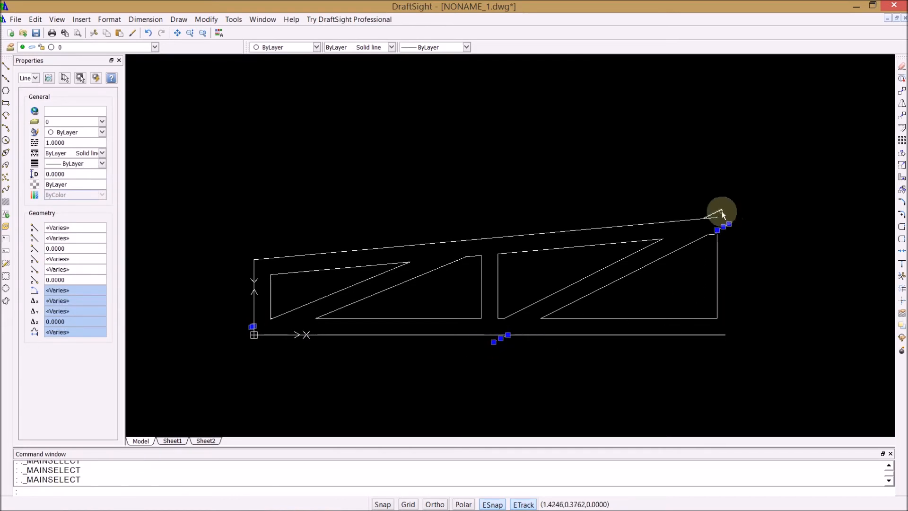
pyautogui.press('Delete')
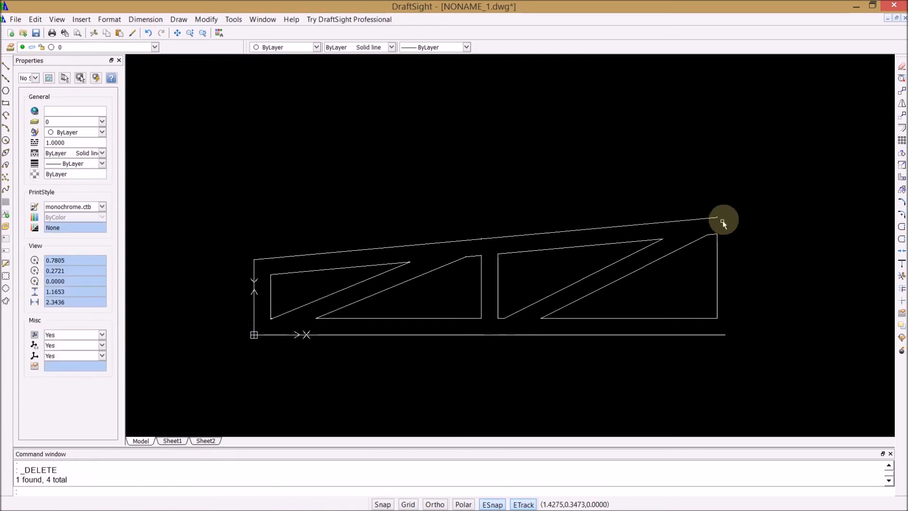
pyautogui.scroll(8, 719, 217)
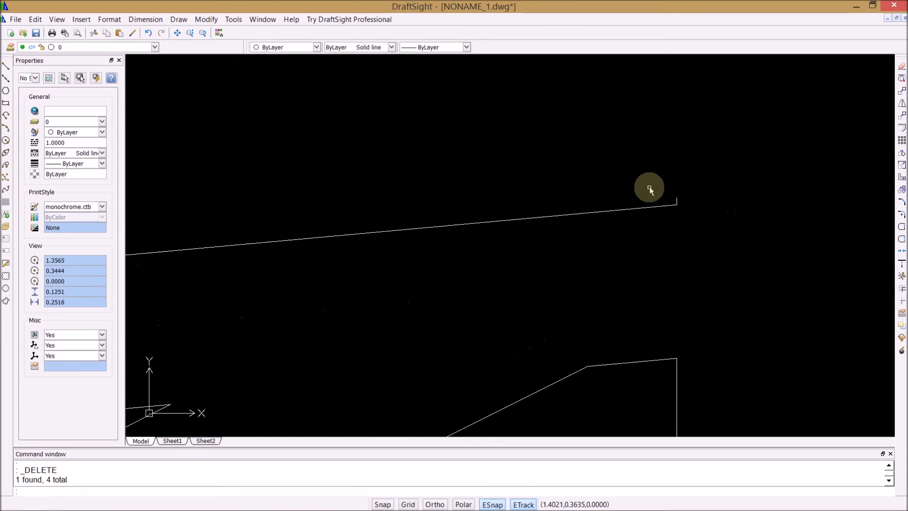
pyautogui.click(676, 202)
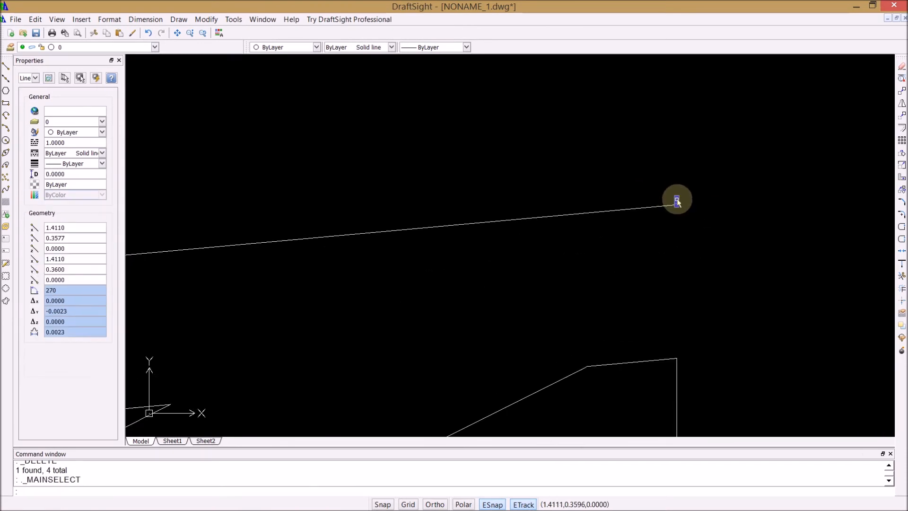
pyautogui.press('Escape')
# Step: Mirror the whole truss half about a vertical line through the bottom edge's right endpoint, keeping the source entities
pyautogui.scroll(-5, 513, 178)
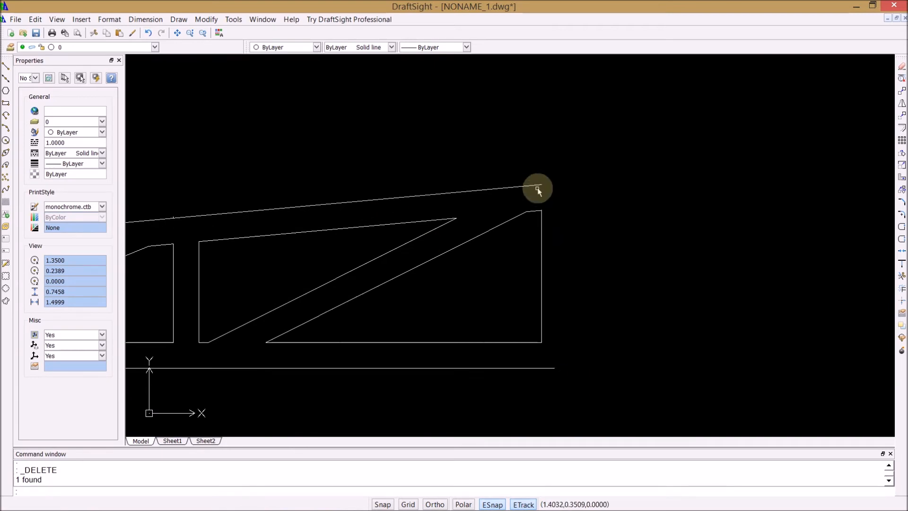
pyautogui.scroll(-4, 145, 204)
pyautogui.scroll(5, 420, 317)
pyautogui.scroll(-3, 432, 310)
pyautogui.scroll(-2, 216, 278)
pyautogui.scroll(3, 216, 247)
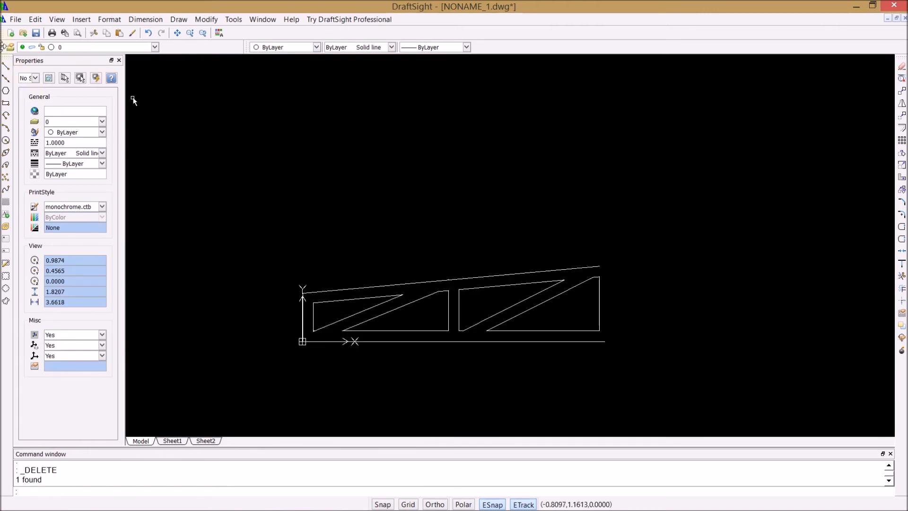
pyautogui.click(232, 164)
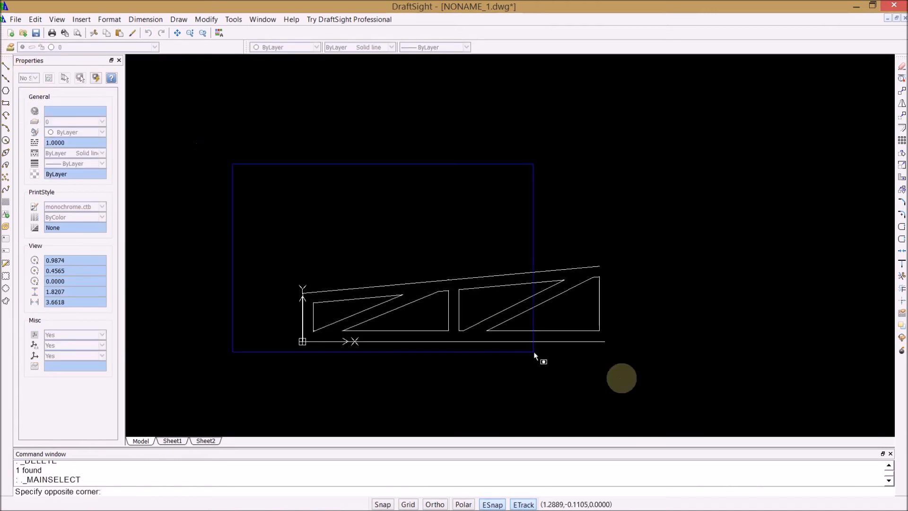
pyautogui.click(660, 383)
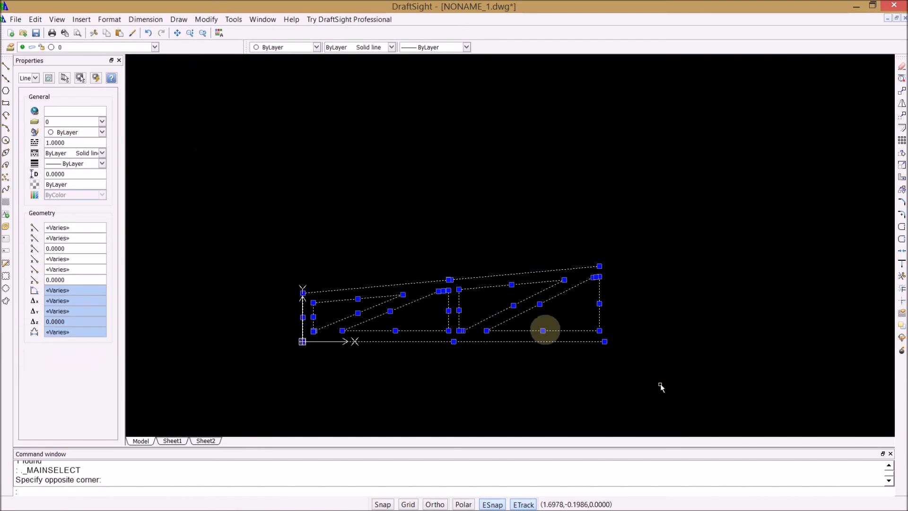
pyautogui.click(208, 21)
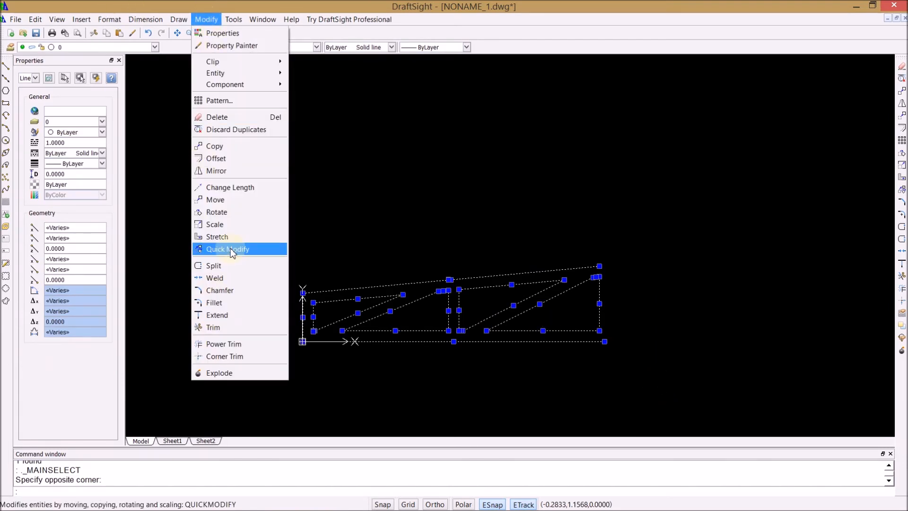
pyautogui.click(227, 171)
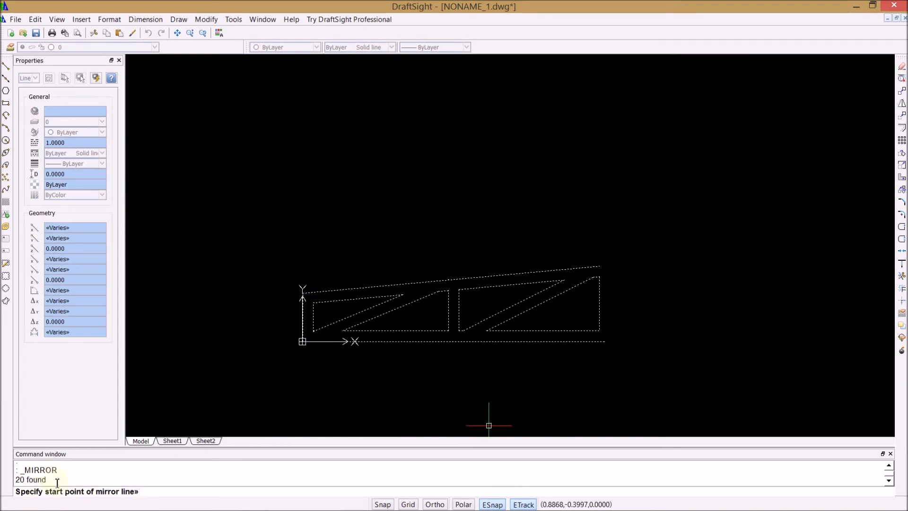
pyautogui.click(605, 341)
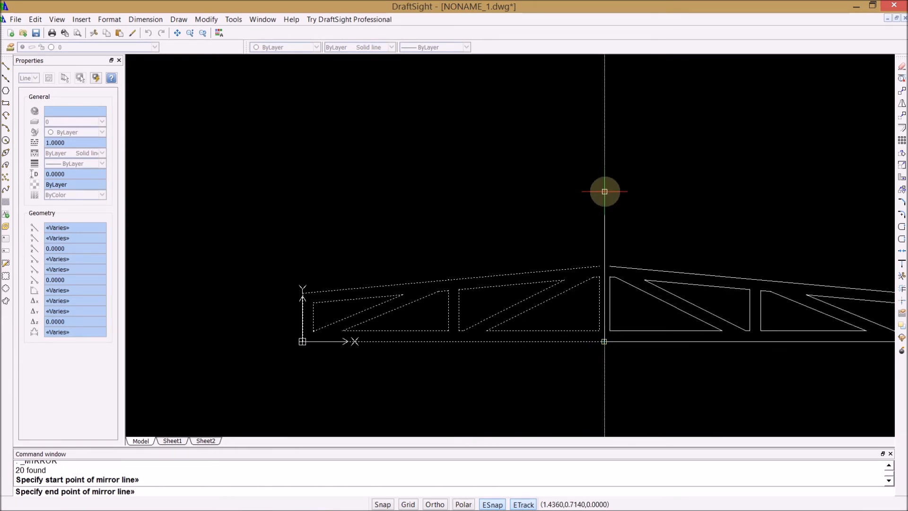
pyautogui.click(604, 191)
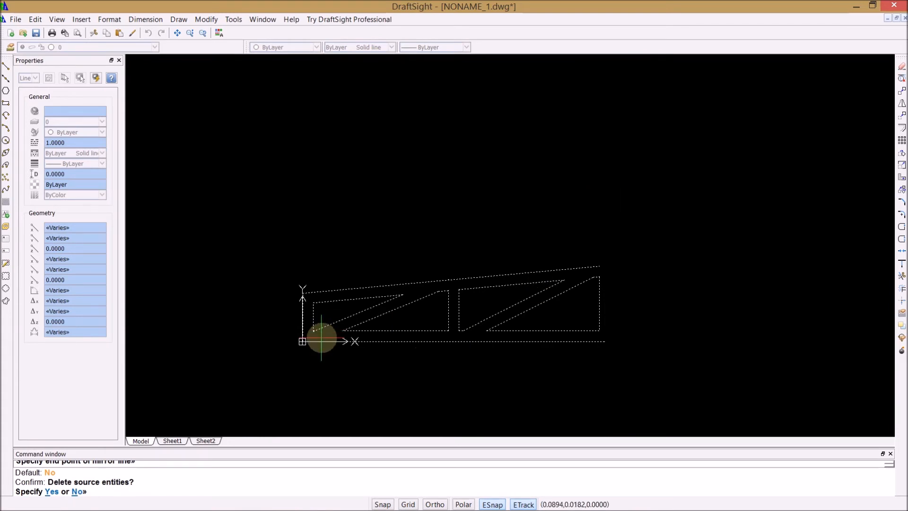
pyautogui.press('Return')
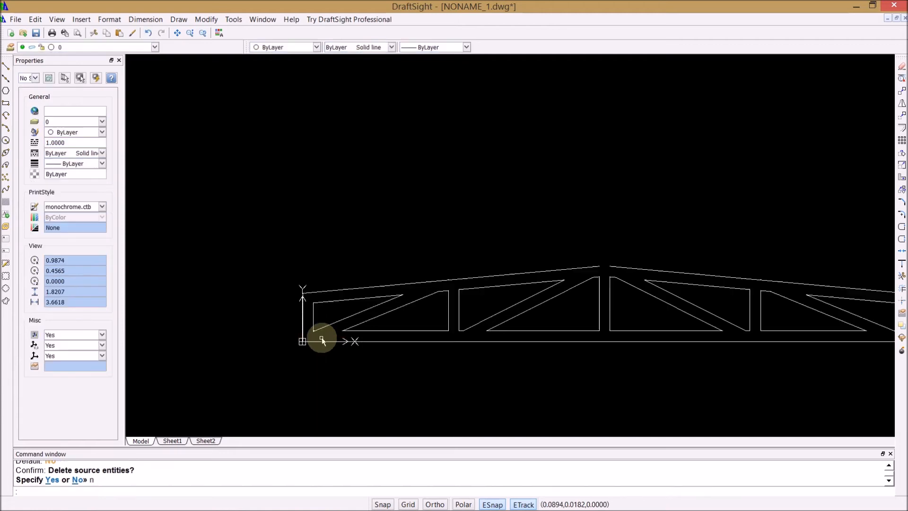
# Step: Turn on the CONSTruction layer to show the truss centre line at the ridge
pyautogui.scroll(3, 711, 271)
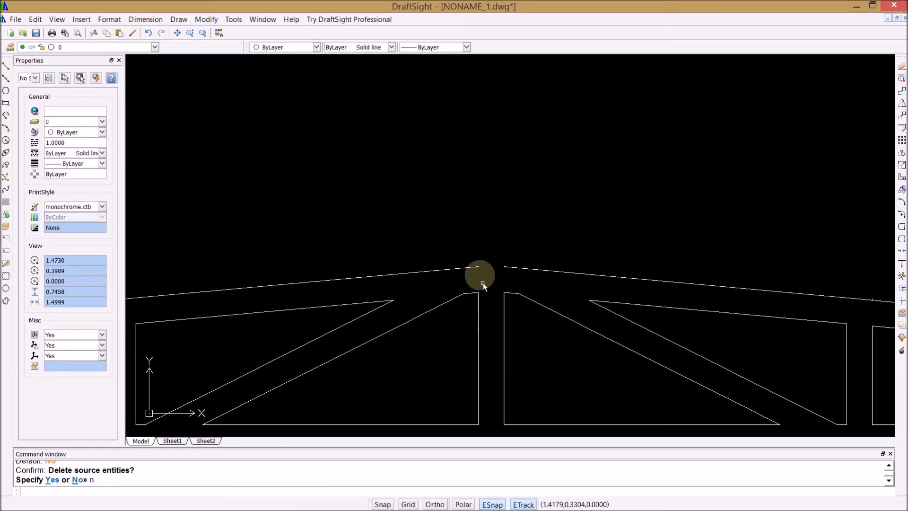
pyautogui.click(155, 48)
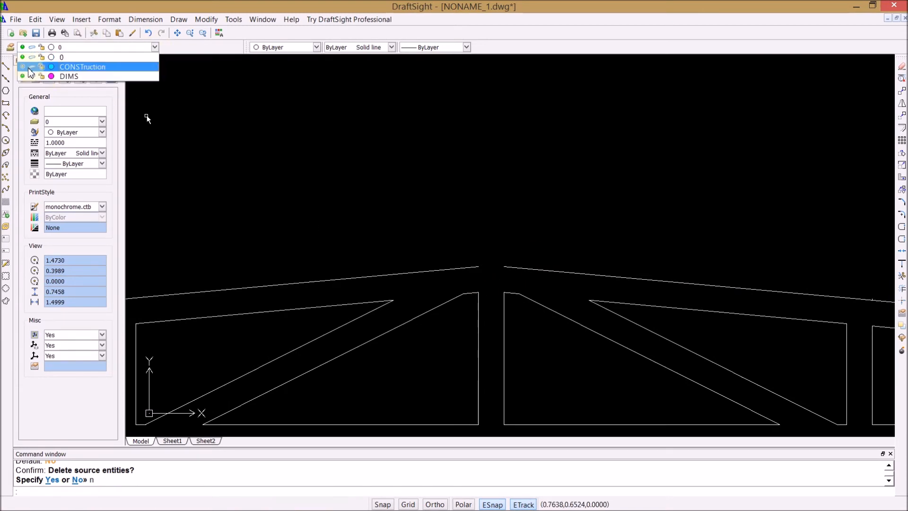
pyautogui.click(23, 67)
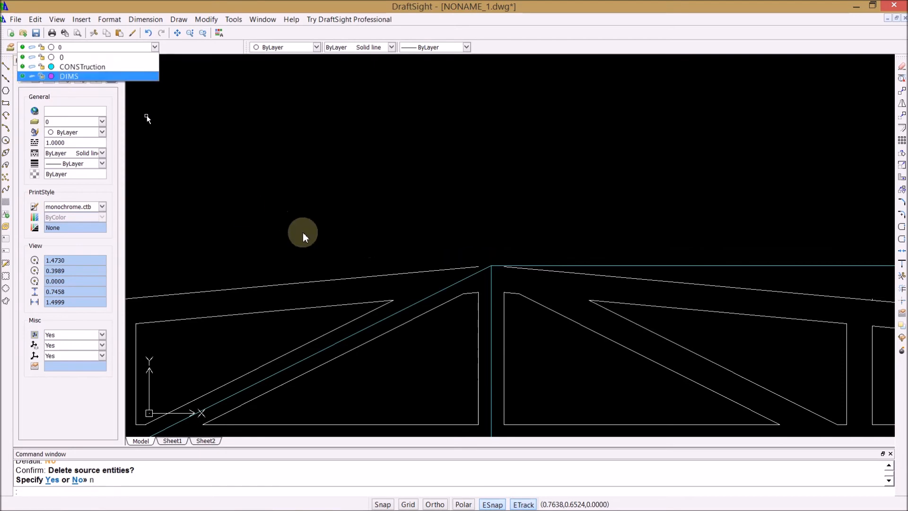
# Step: Extend both outer sloped top edges to the vertical construction line so that they meet at the ridge
pyautogui.click(207, 19)
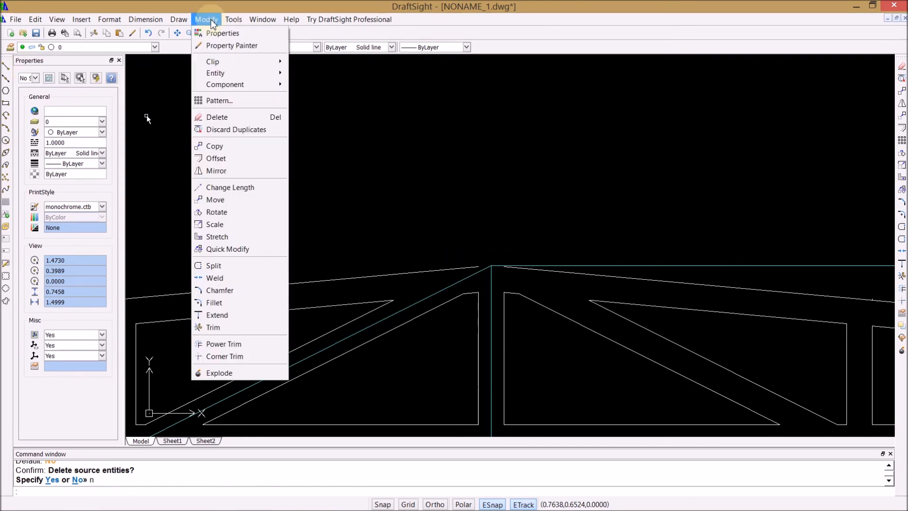
pyautogui.click(215, 314)
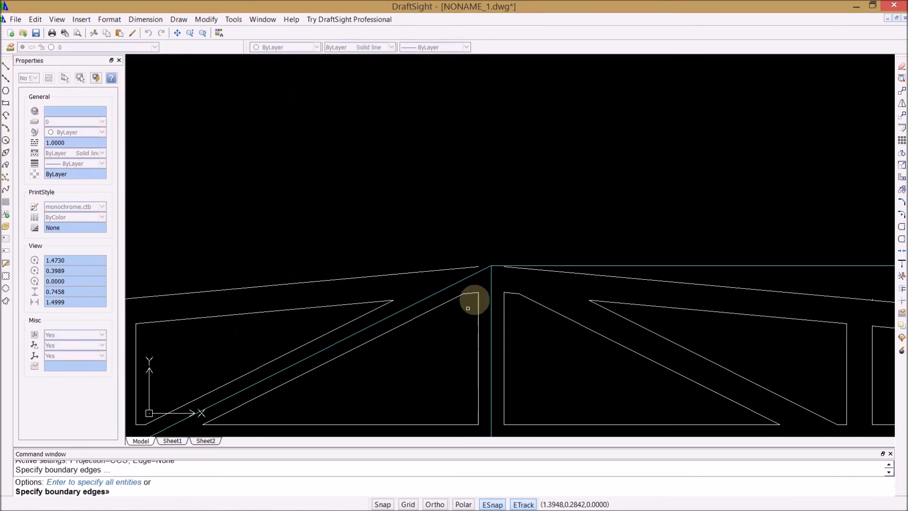
pyautogui.click(492, 282)
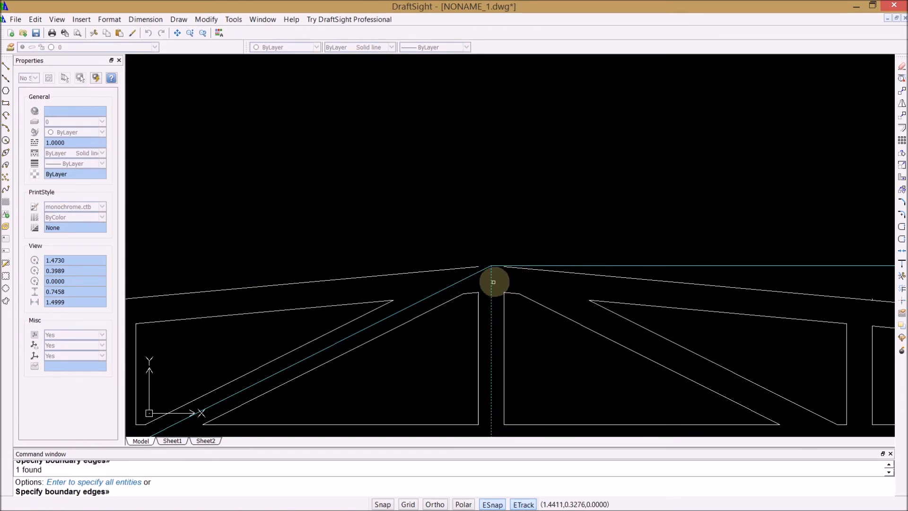
pyautogui.press('Return')
pyautogui.click(461, 268)
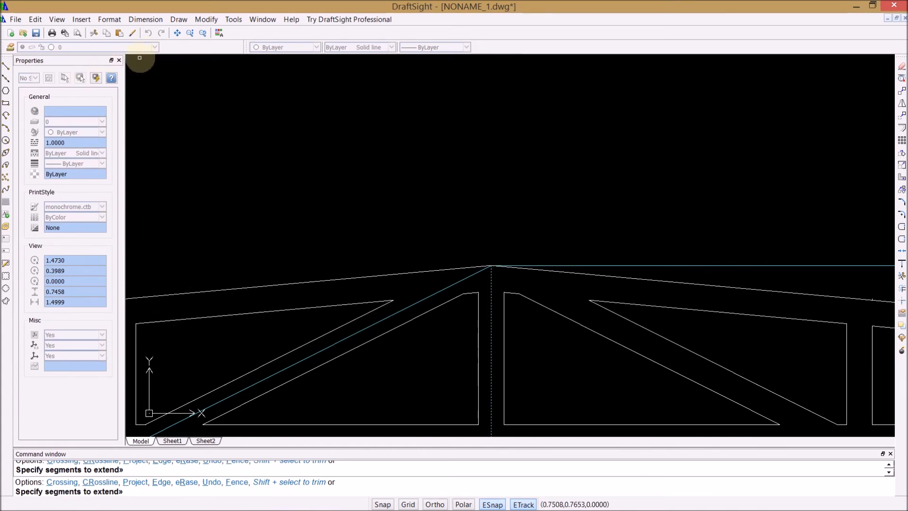
pyautogui.press('Escape')
pyautogui.press('Escape')
# Step: Turn the CONSTruction layer off again, leaving only the truss outline on layer 0 displayed
pyautogui.click(155, 46)
pyautogui.click(22, 67)
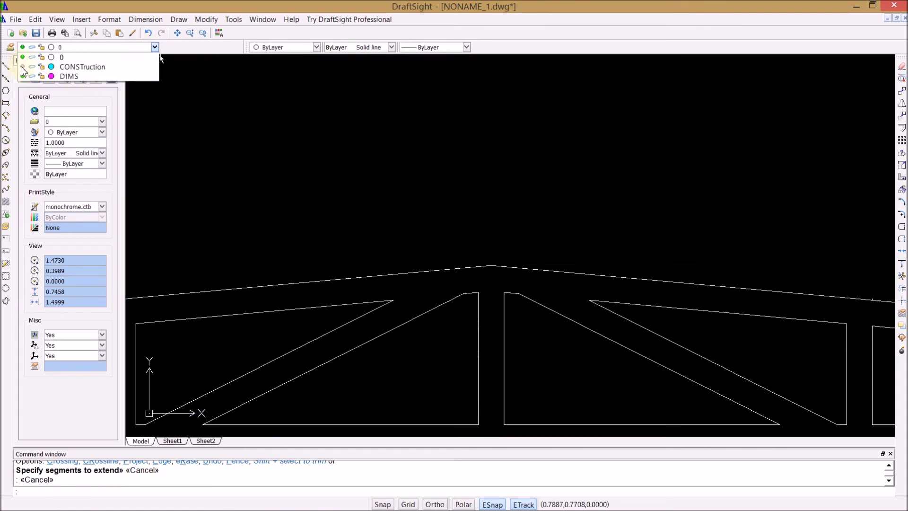
pyautogui.scroll(-3, 336, 204)
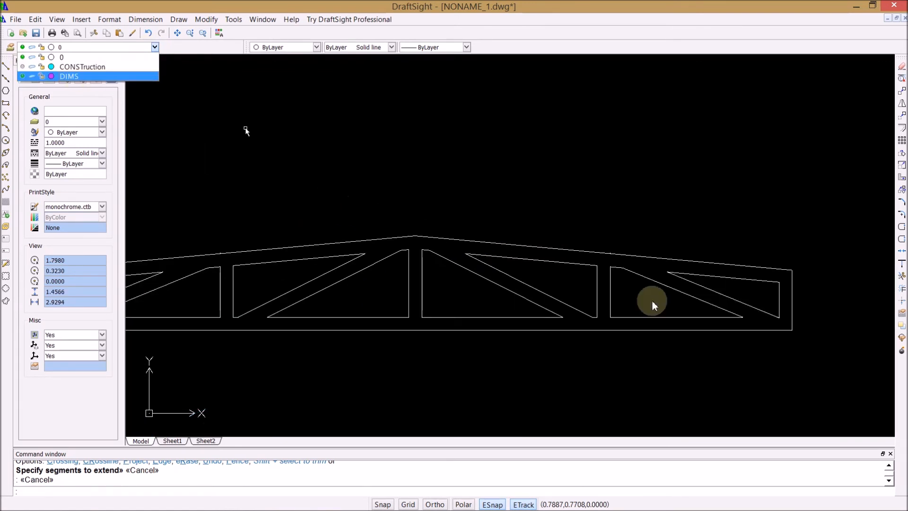
# Step: Delete the tiny leftover vertical stub sticking up at the right half's outer sloped top edge
pyautogui.scroll(-1, 785, 295)
pyautogui.scroll(7, 656, 249)
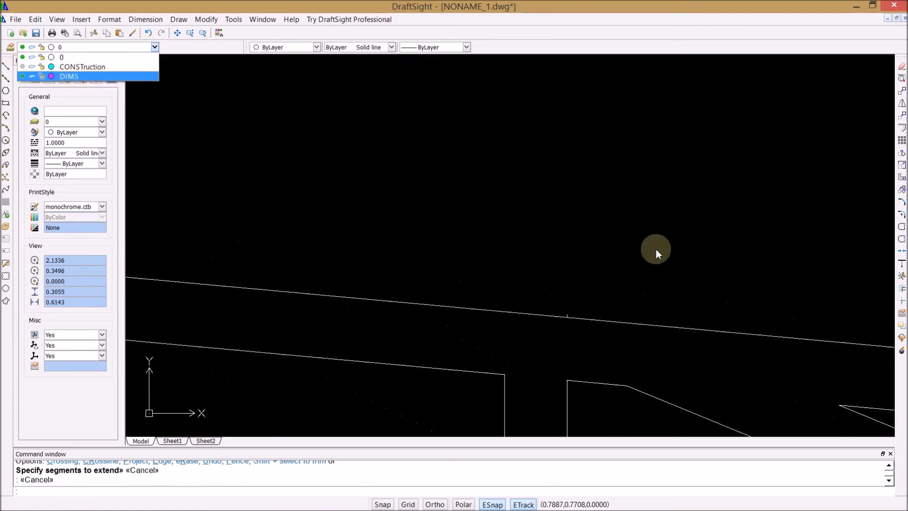
pyautogui.click(567, 314)
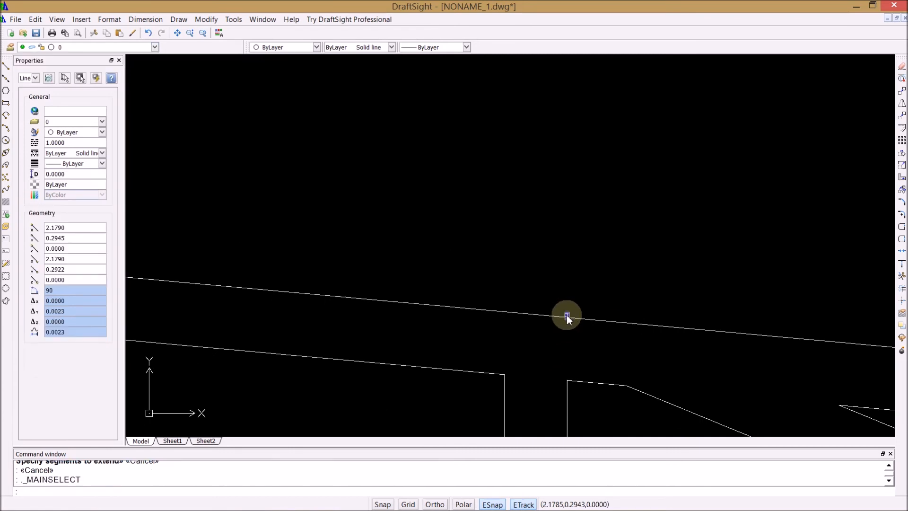
pyautogui.press('Delete')
pyautogui.scroll(-5, 581, 284)
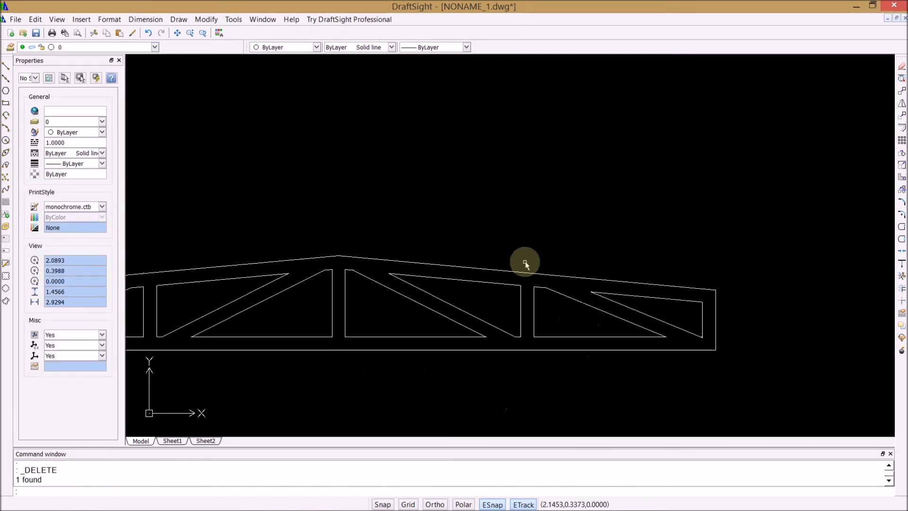
# Step: Delete the matching vertical stub on the left half's outer sloped top edge
pyautogui.scroll(4, 234, 255)
pyautogui.scroll(4, 388, 338)
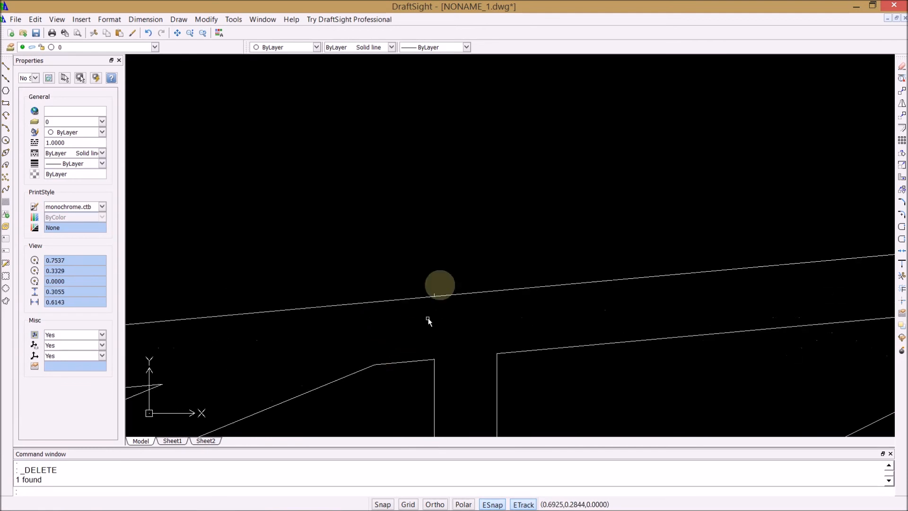
pyautogui.click(434, 295)
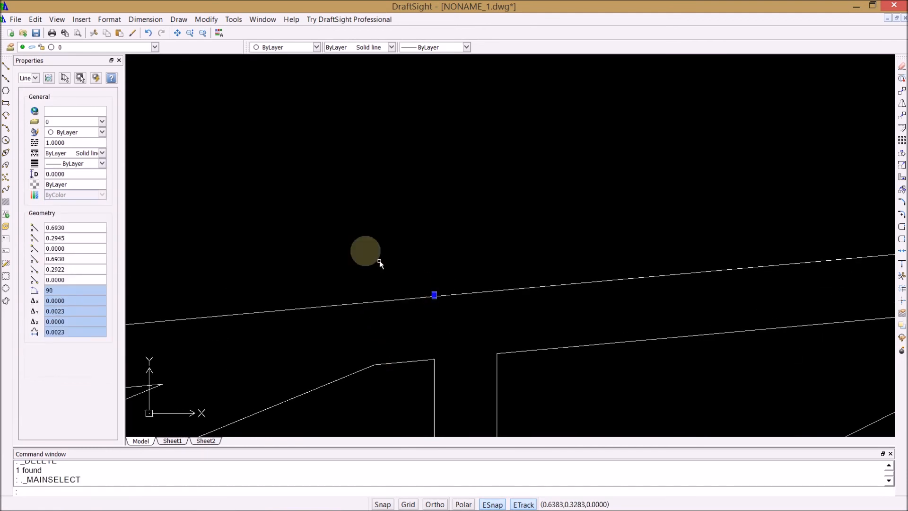
pyautogui.press('Delete')
pyautogui.scroll(-1, 353, 241)
pyautogui.scroll(-8, 353, 242)
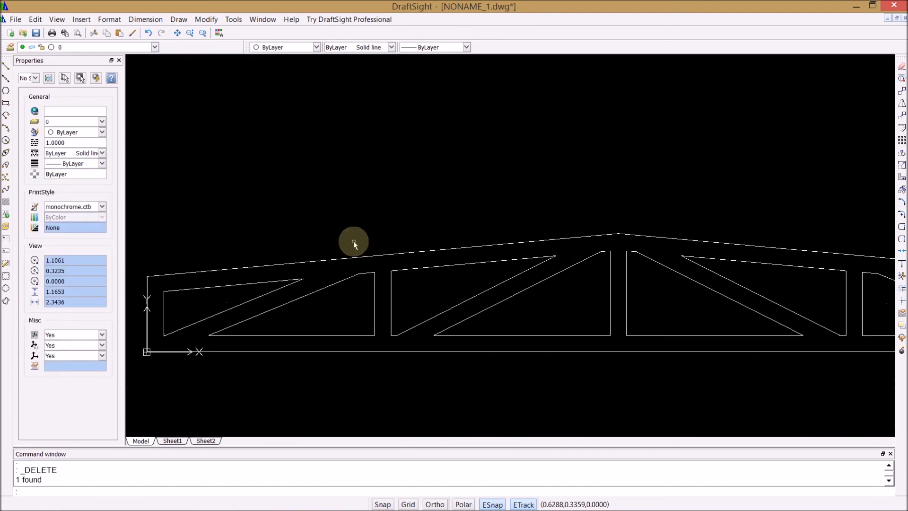
pyautogui.scroll(2, 662, 216)
pyautogui.scroll(-1, 655, 219)
pyautogui.scroll(-1, 439, 230)
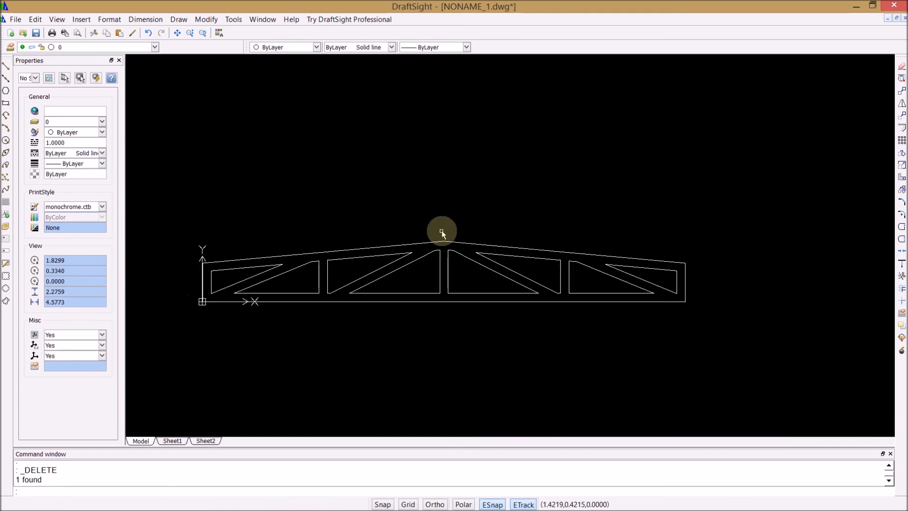
# Step: Save the drawing as demo_truss.dwg in the RR parts folder, in R2013 Drawing format
pyautogui.click(21, 21)
pyautogui.click(26, 73)
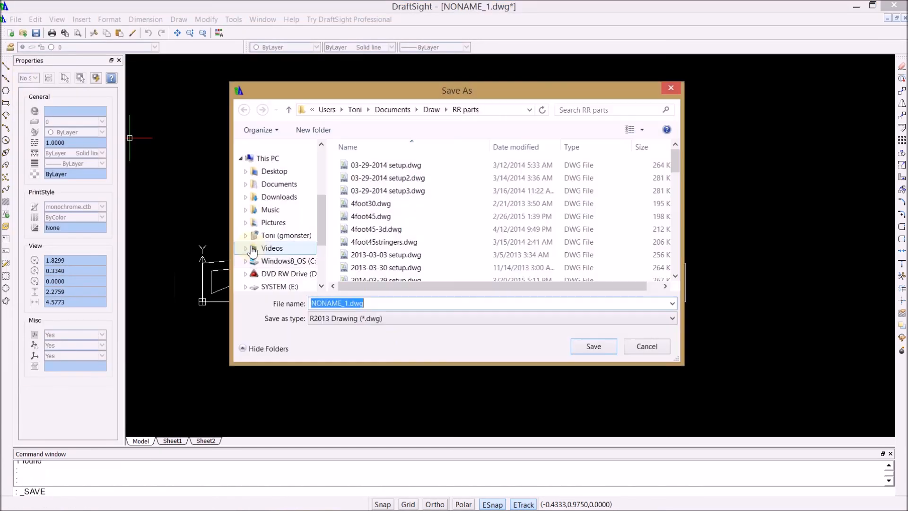
pyautogui.click(349, 304)
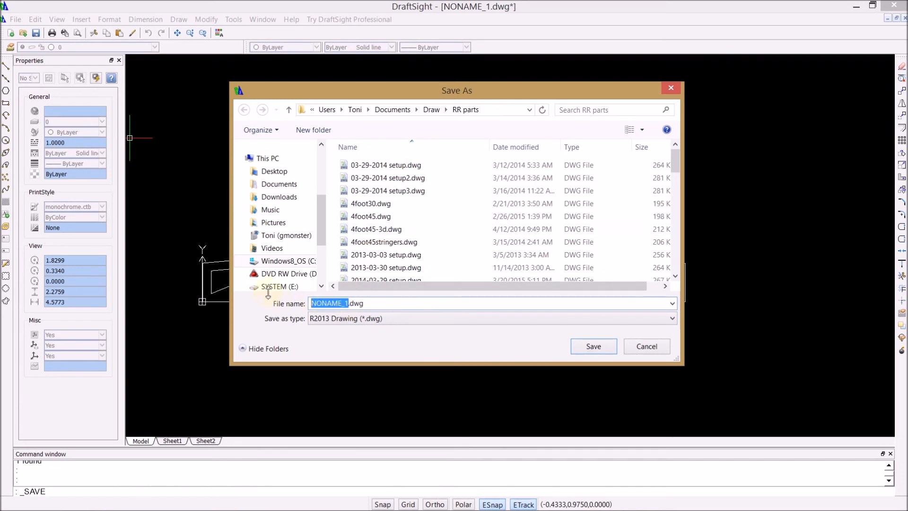
pyautogui.write('demo_truss')
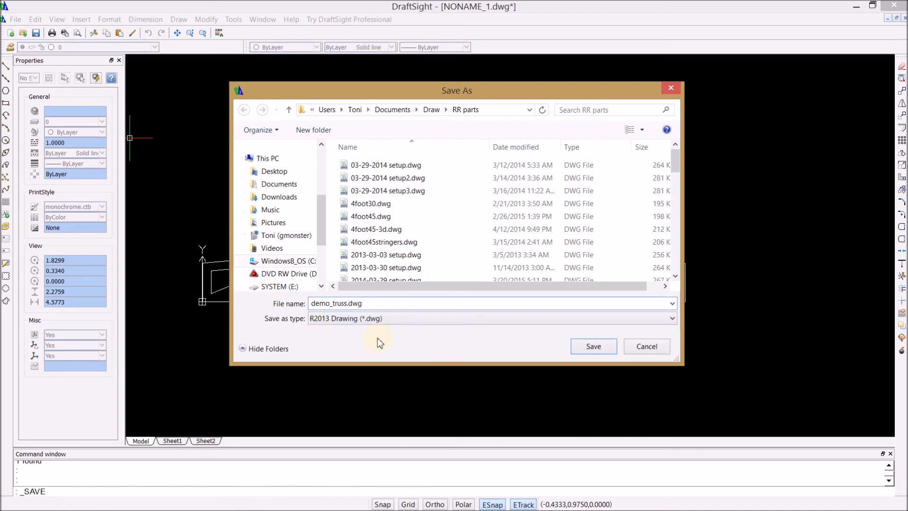
pyautogui.click(594, 347)
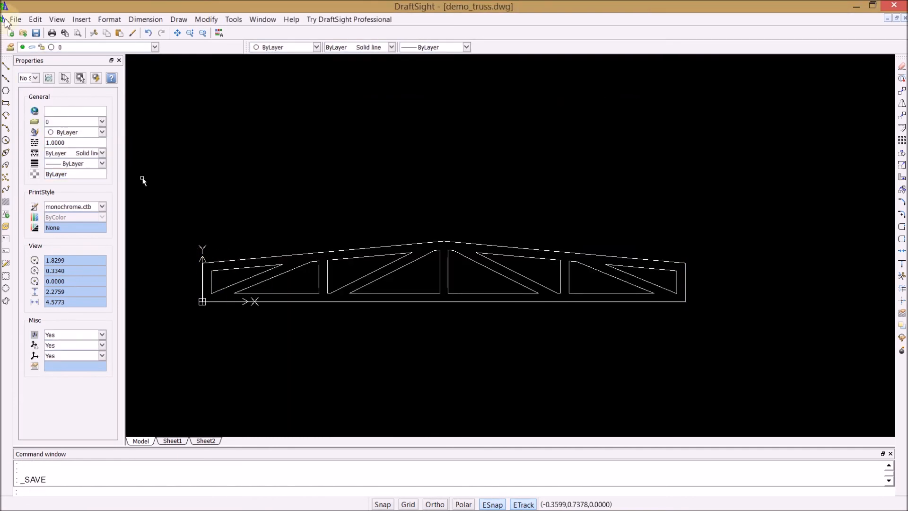
# Step: Make DIMS the active layer and add a linear dimension below the truss spanning its full bottom edge
pyautogui.click(155, 48)
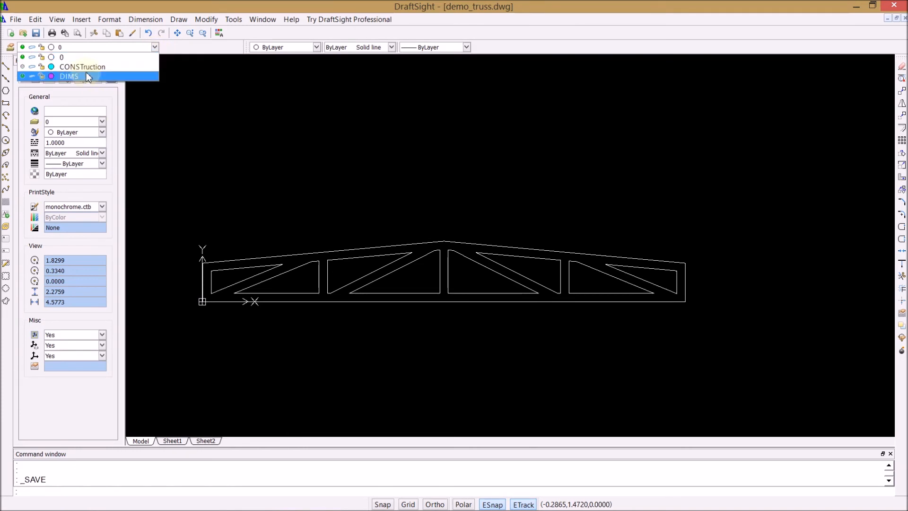
pyautogui.click(61, 76)
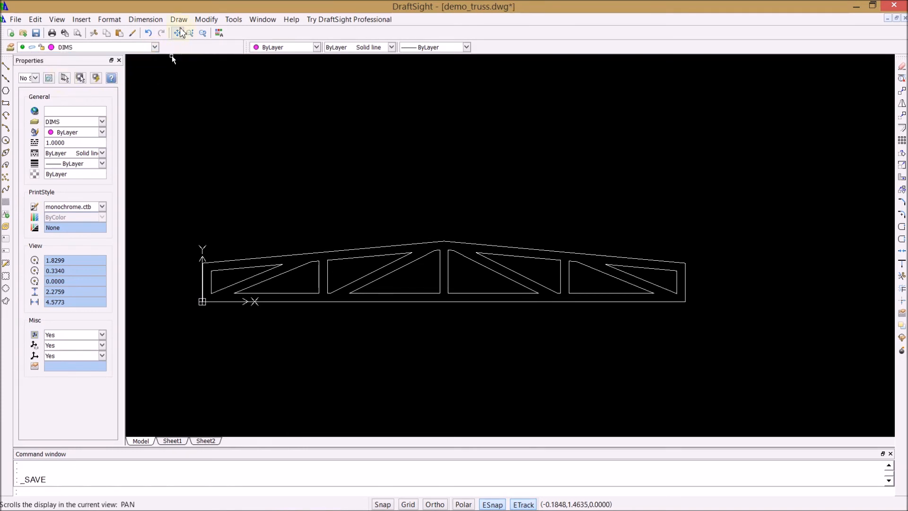
pyautogui.click(145, 19)
pyautogui.click(151, 58)
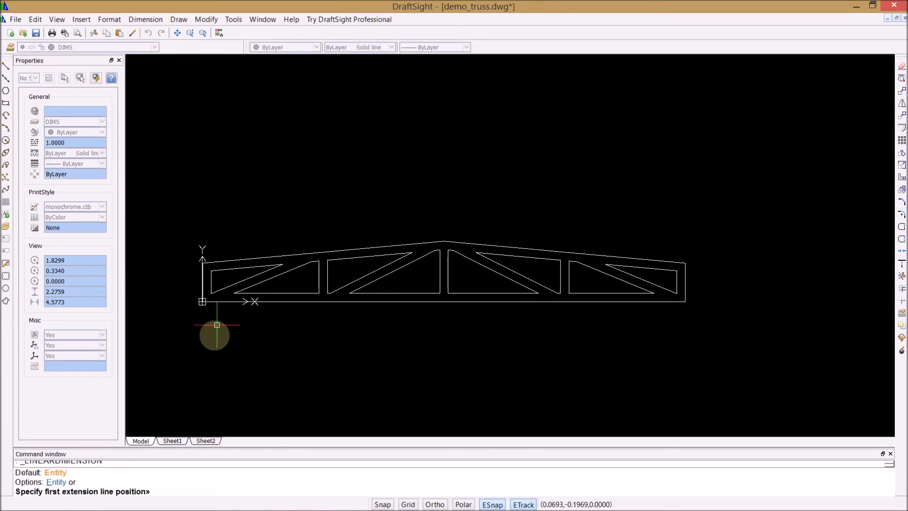
pyautogui.click(201, 301)
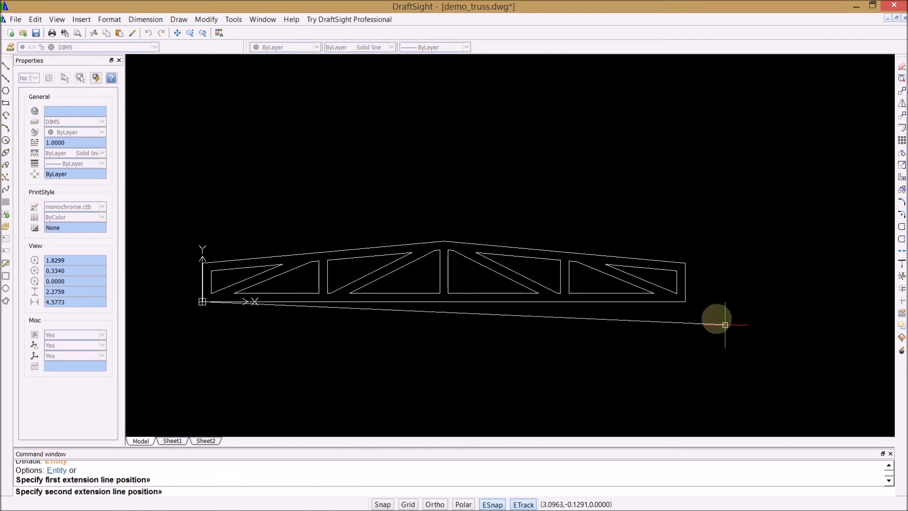
pyautogui.click(685, 301)
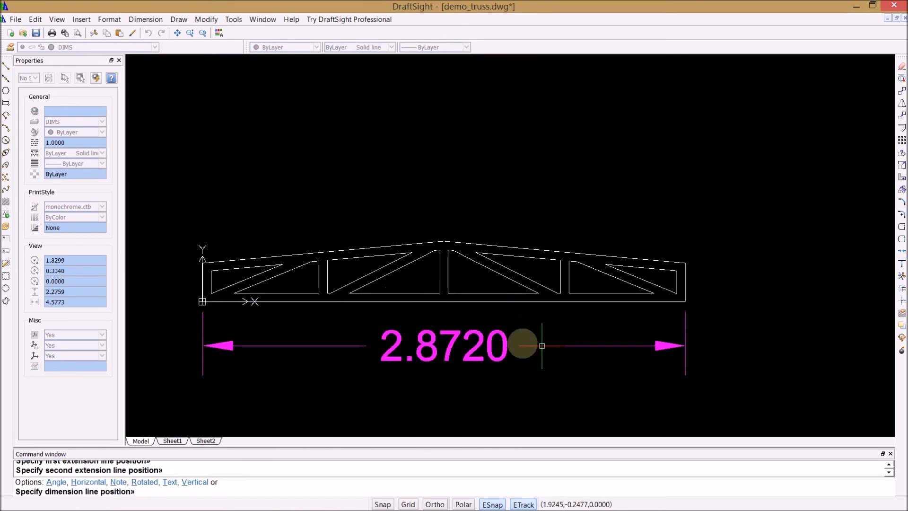
pyautogui.click(522, 345)
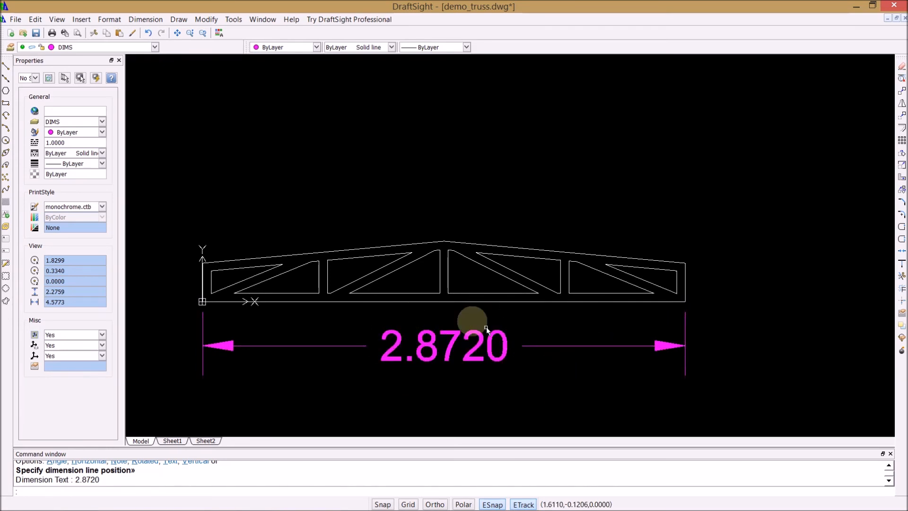
# Step: Hide the DIMS layer, accept the active-layer notice, and make layer 0 active
pyautogui.click(156, 47)
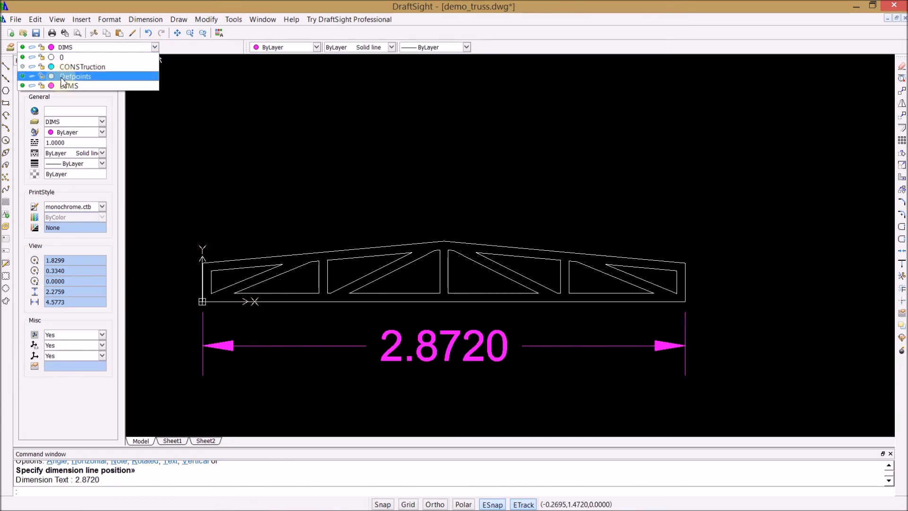
pyautogui.click(23, 86)
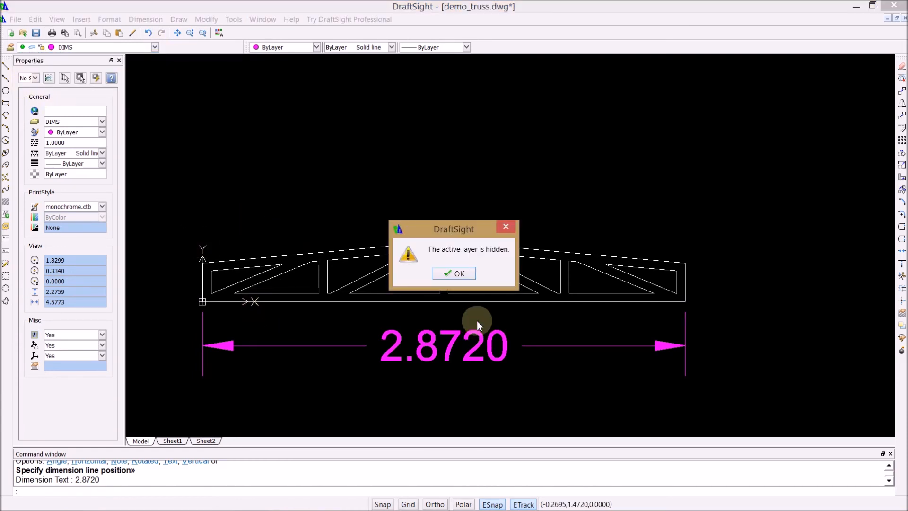
pyautogui.click(445, 273)
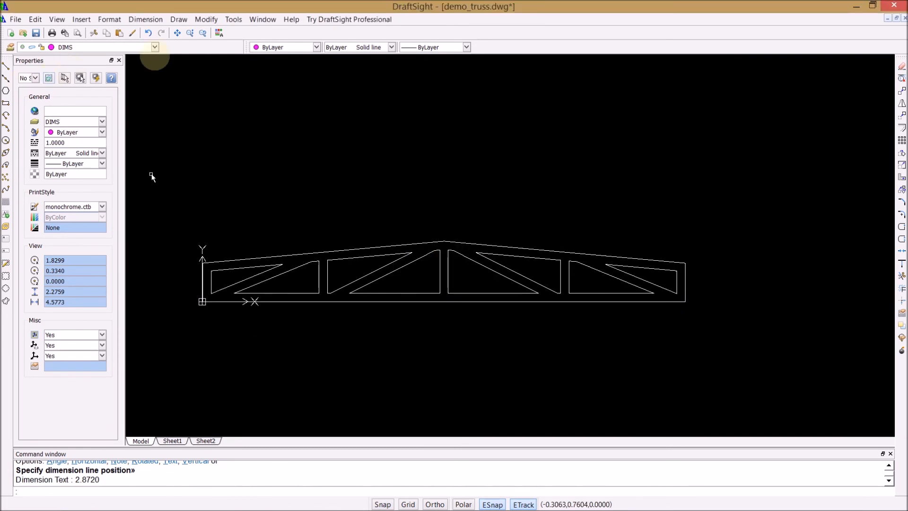
pyautogui.click(155, 48)
pyautogui.click(47, 56)
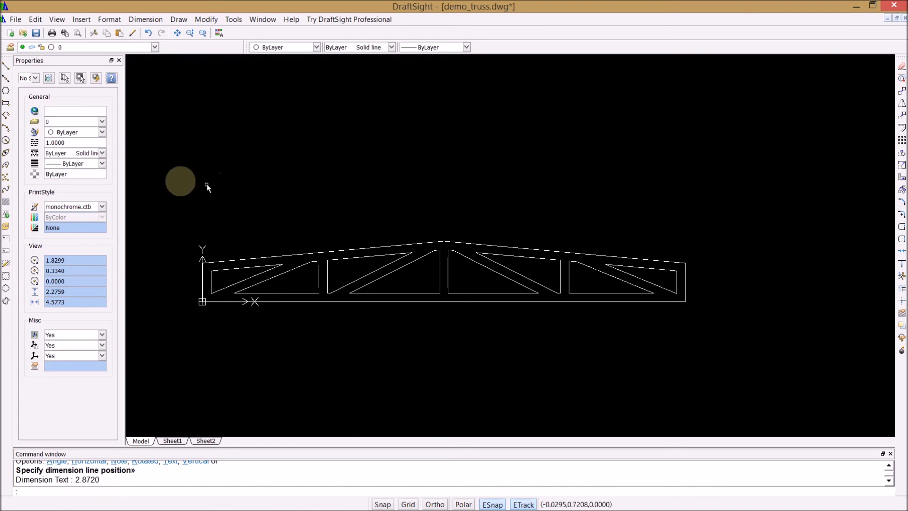
# Step: Export the truss drawing as demo_truss.svg in Scalable Vector Graphics format to the RR parts folder
pyautogui.click(16, 19)
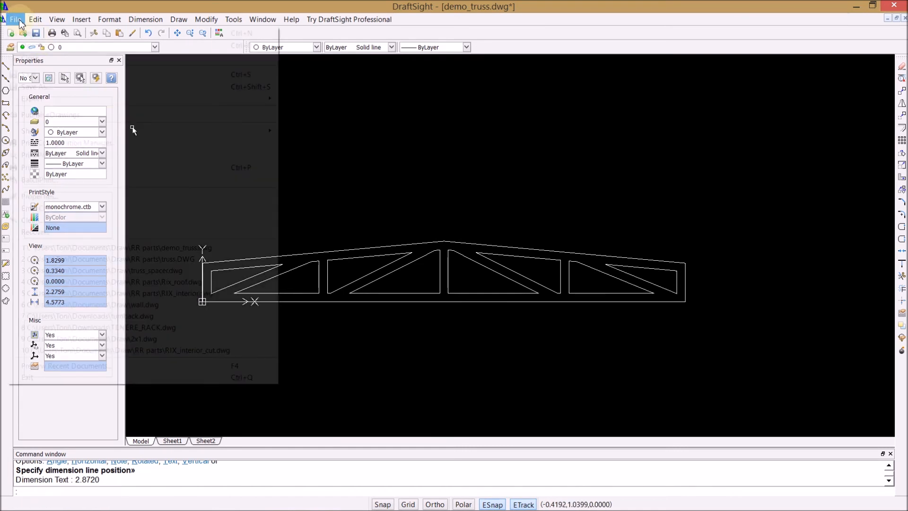
pyautogui.moveTo(34, 100)
pyautogui.click(299, 101)
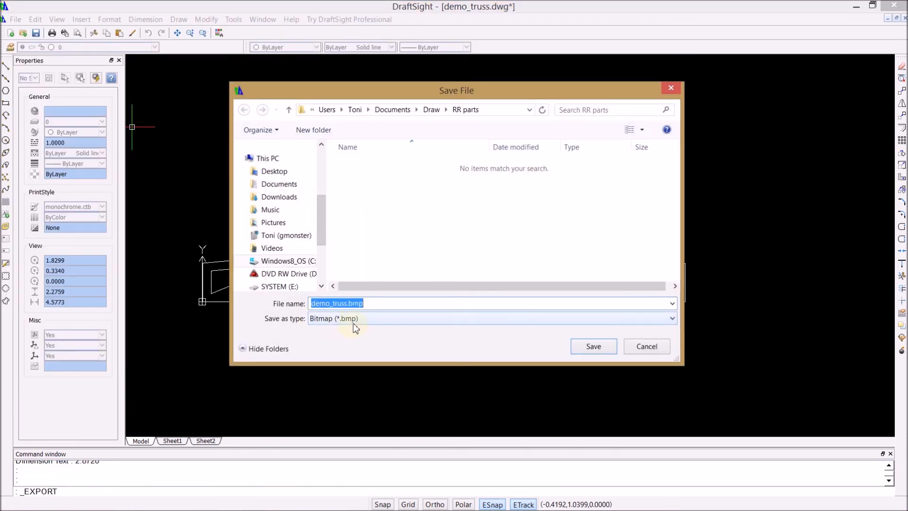
pyautogui.click(356, 328)
pyautogui.click(362, 395)
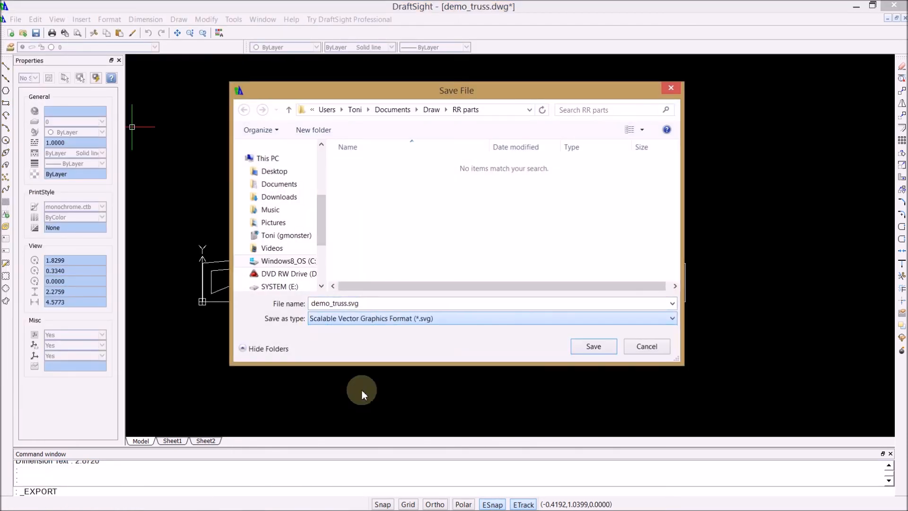
pyautogui.click(601, 347)
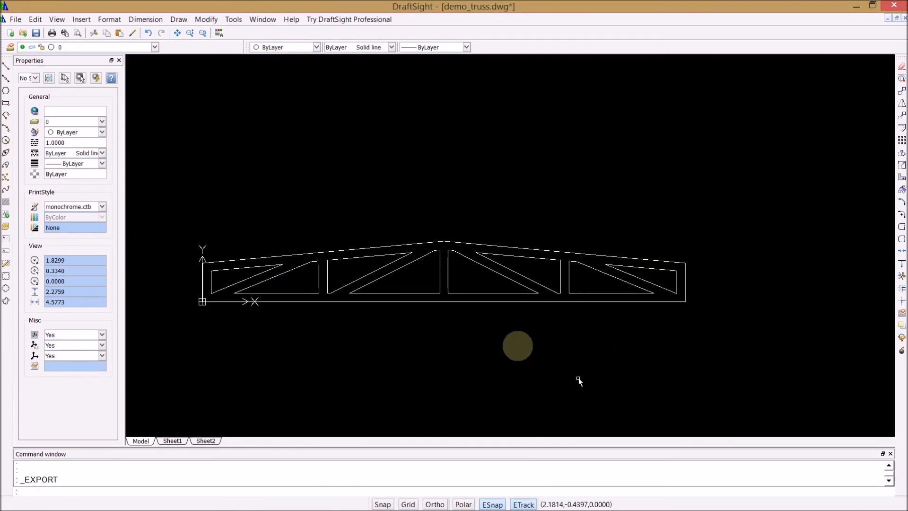
# Step: Minimize DraftSight, switch to Inkscape and maximize its empty document window
pyautogui.click(855, 7)
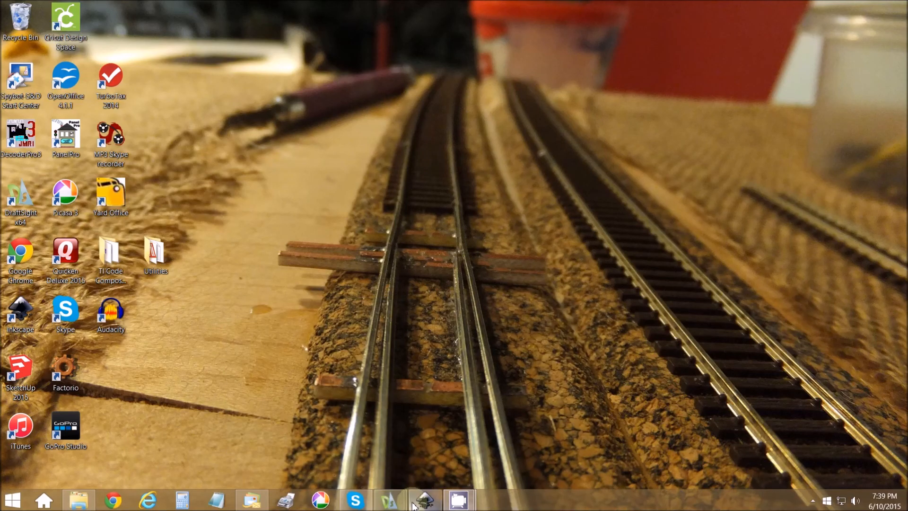
pyautogui.click(415, 506)
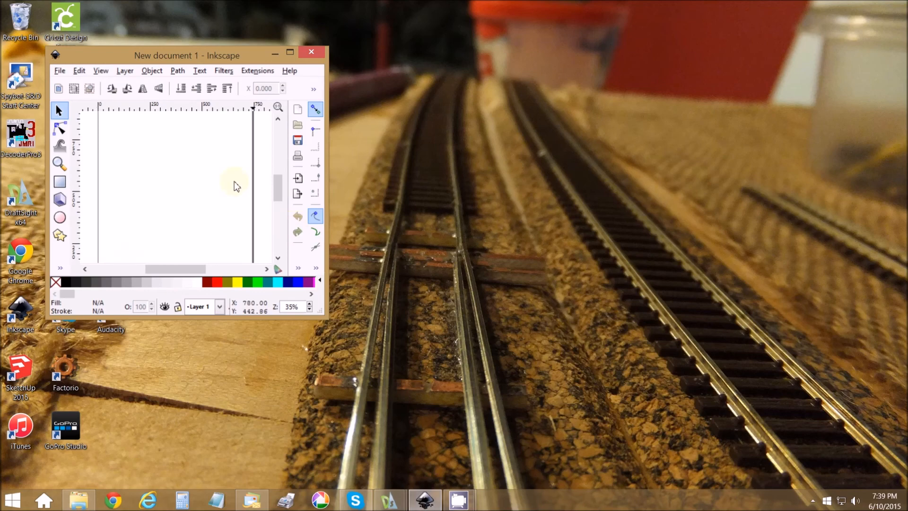
pyautogui.click(290, 52)
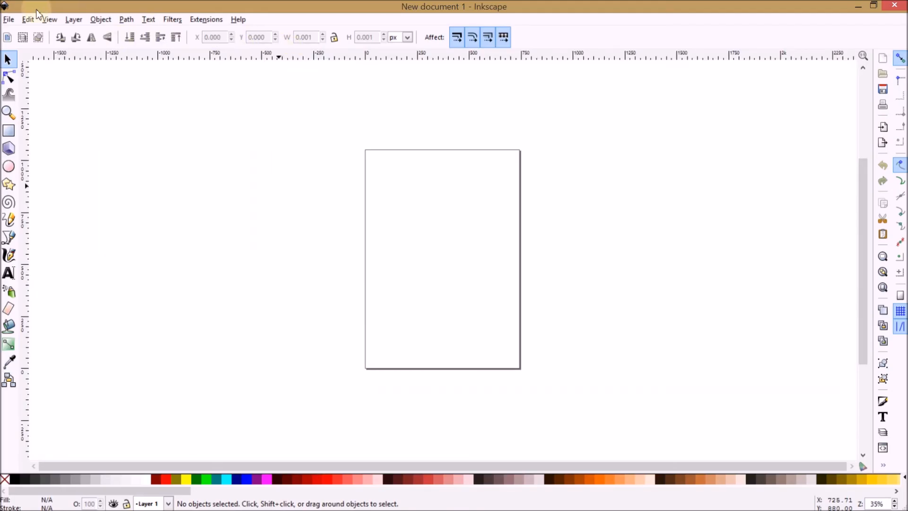
# Step: Open demo_truss.svg from the RR parts folder in Inkscape and bring its window to the front
pyautogui.click(14, 19)
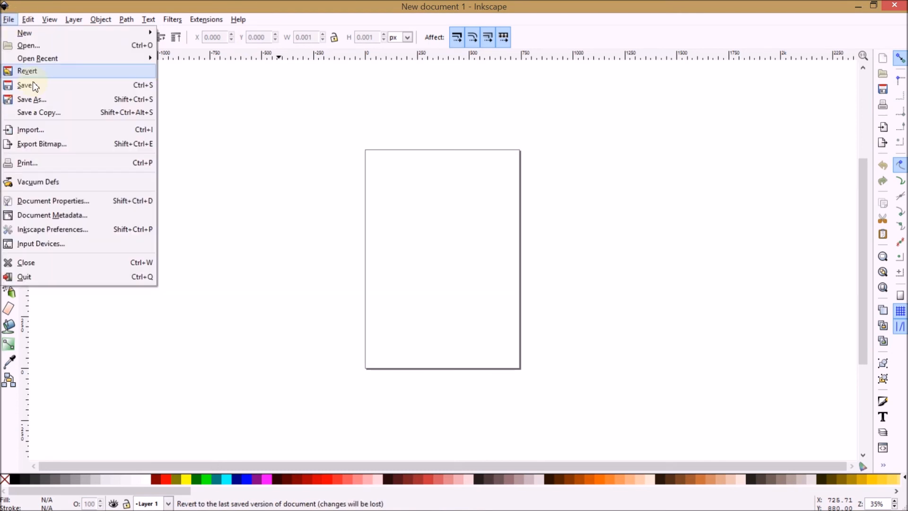
pyautogui.click(38, 49)
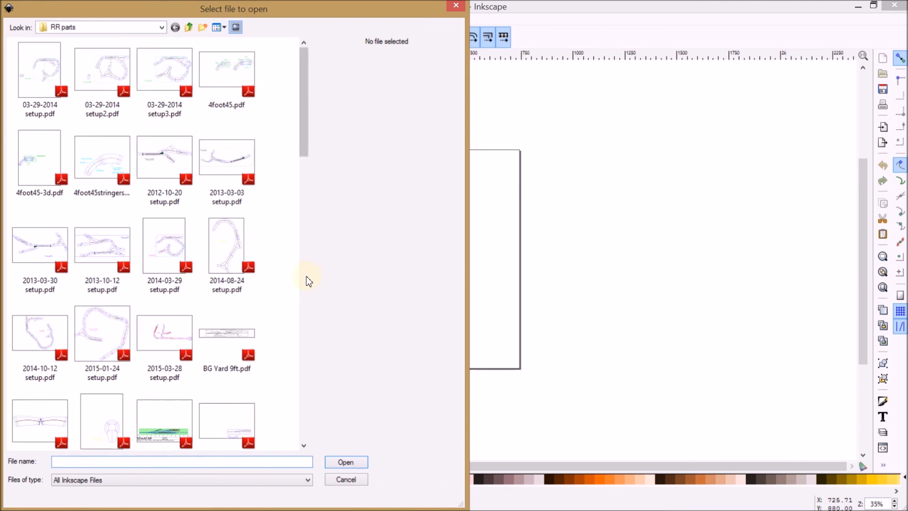
pyautogui.scroll(-10, 309, 281)
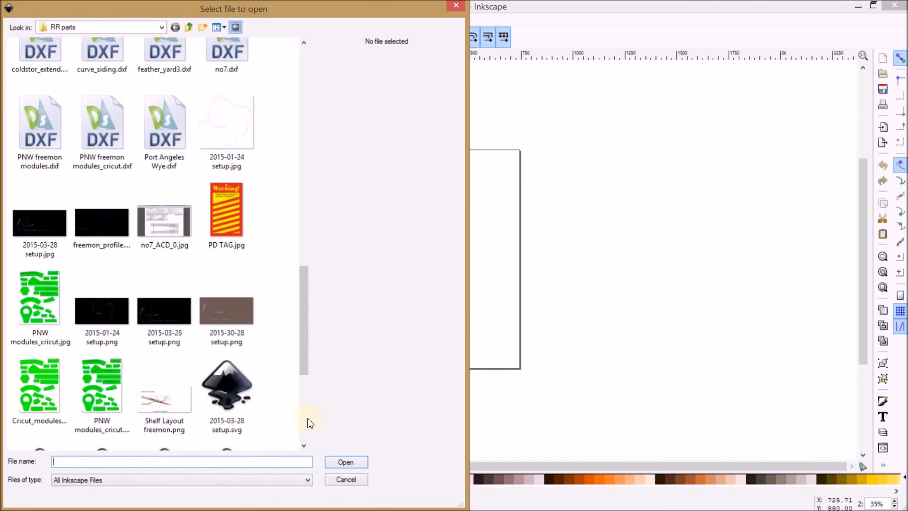
pyautogui.scroll(-3, 308, 416)
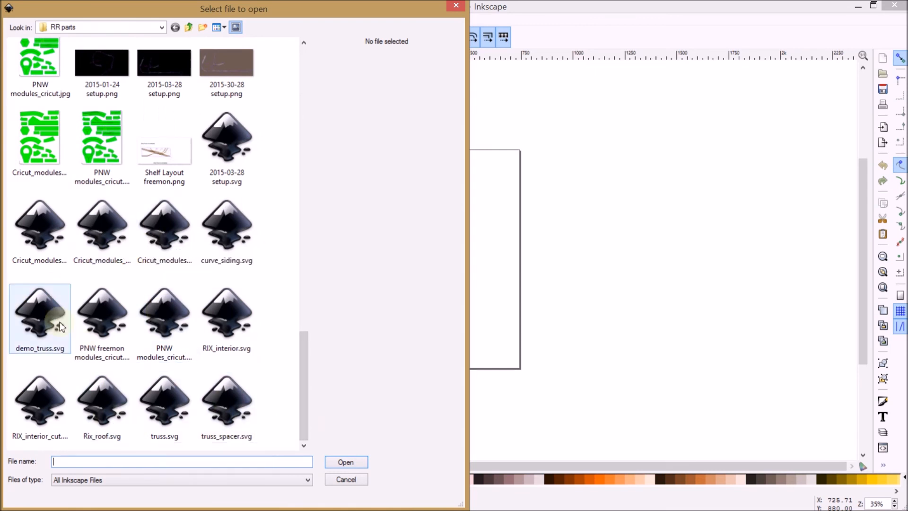
pyautogui.click(43, 324)
pyautogui.click(346, 462)
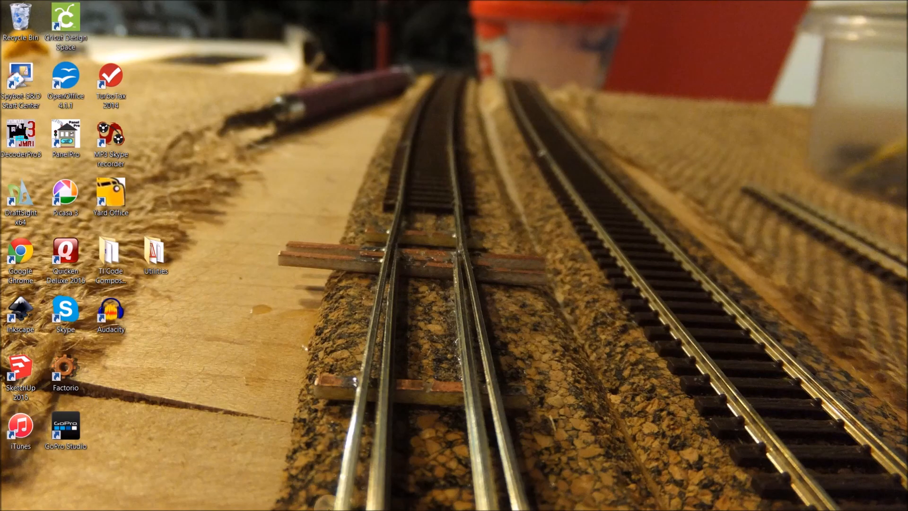
pyautogui.moveTo(331, 509)
pyautogui.click(425, 505)
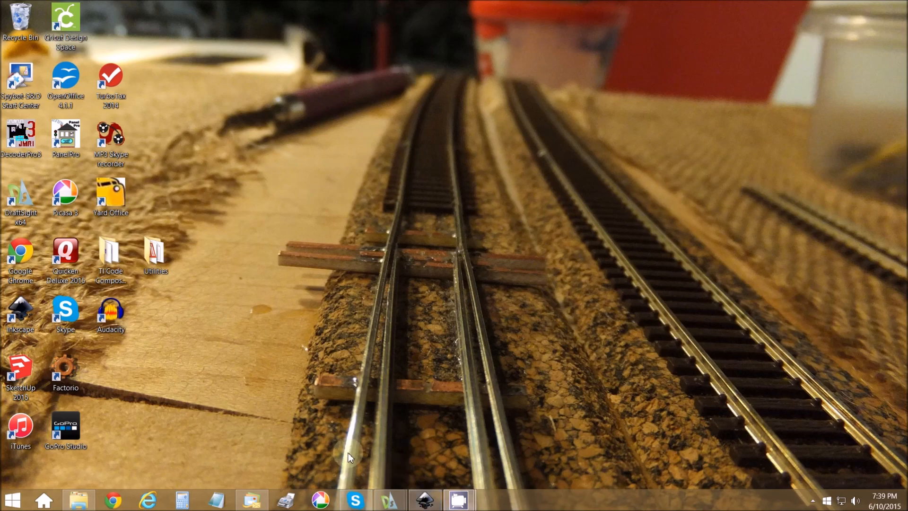
pyautogui.click(431, 507)
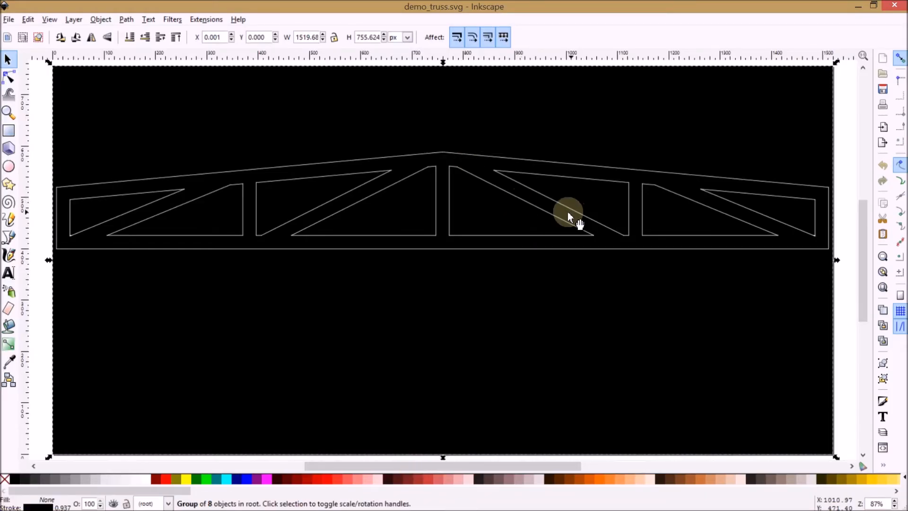
# Step: Set the stroke color of the whole imported truss group to black
pyautogui.scroll(-2, 405, 169)
pyautogui.scroll(4, 328, 145)
pyautogui.scroll(-2, 328, 145)
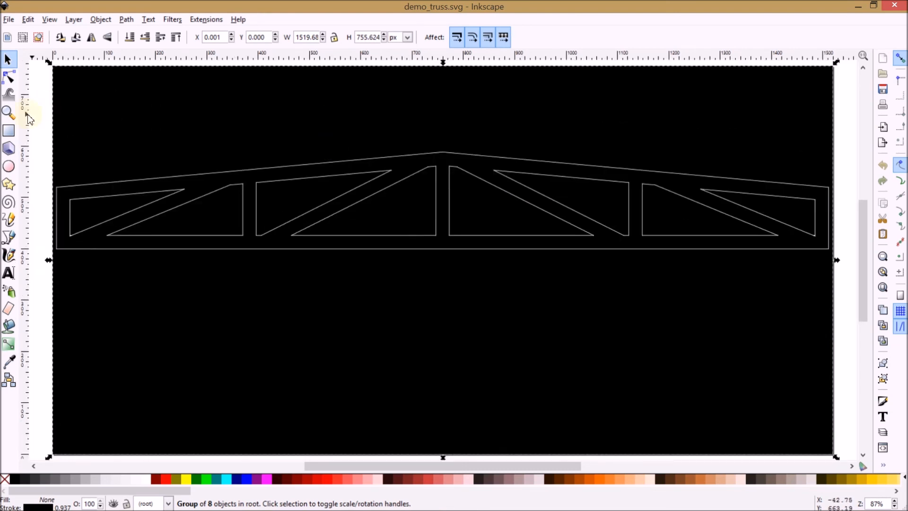
pyautogui.click(9, 112)
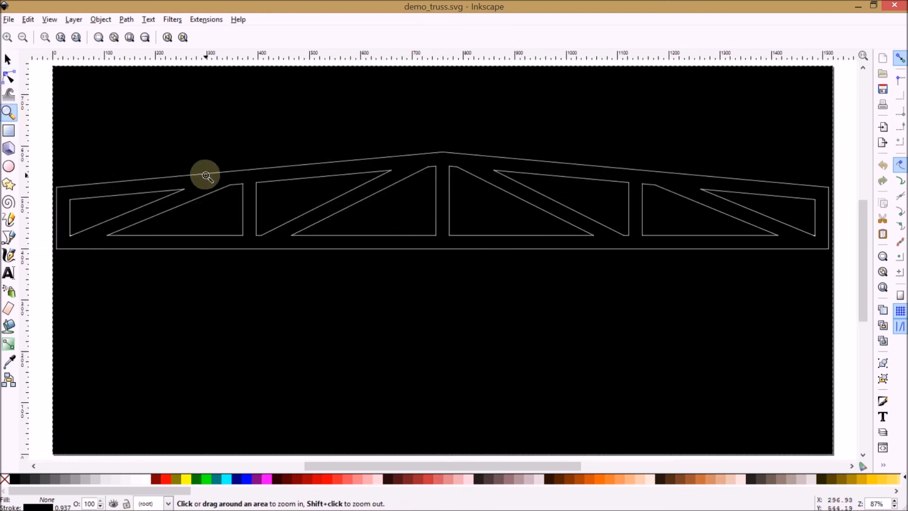
pyautogui.keyDown('shift'); pyautogui.click(320, 306); pyautogui.keyUp('shift')
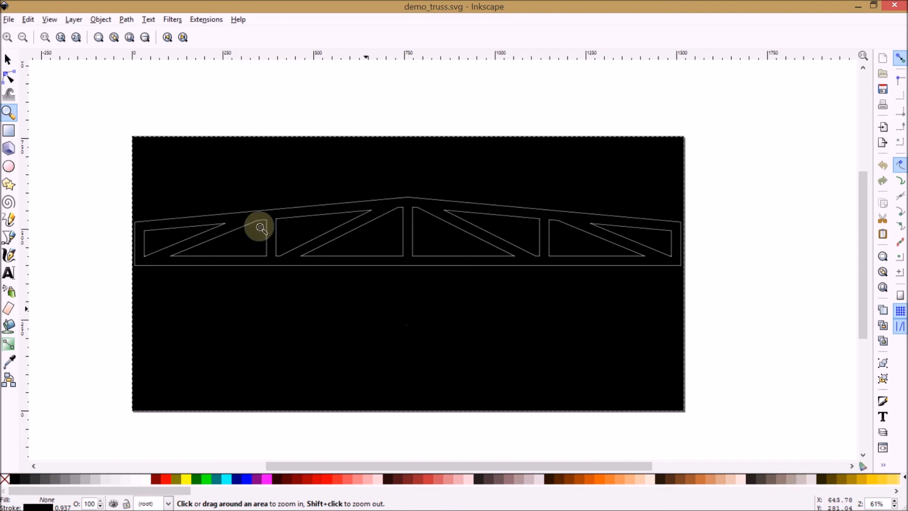
pyautogui.click(7, 59)
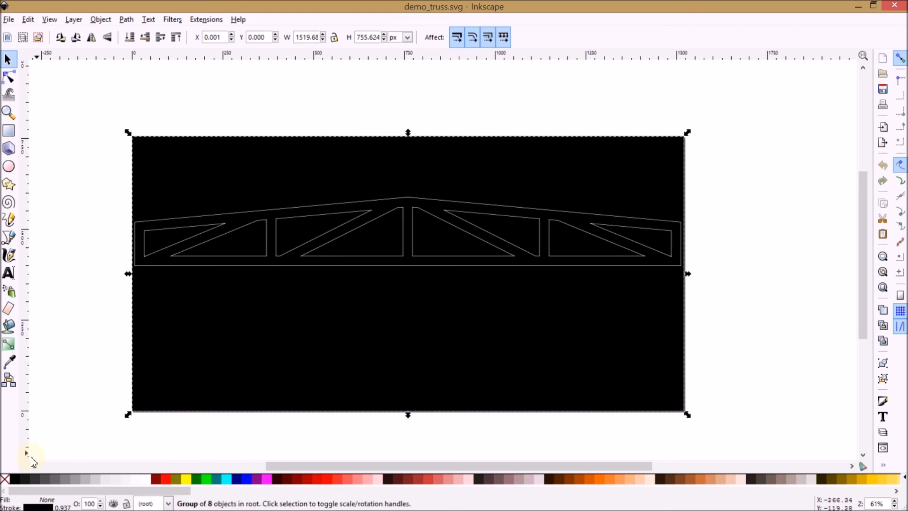
pyautogui.keyDown('shift'); pyautogui.click(16, 481); pyautogui.keyUp('shift')
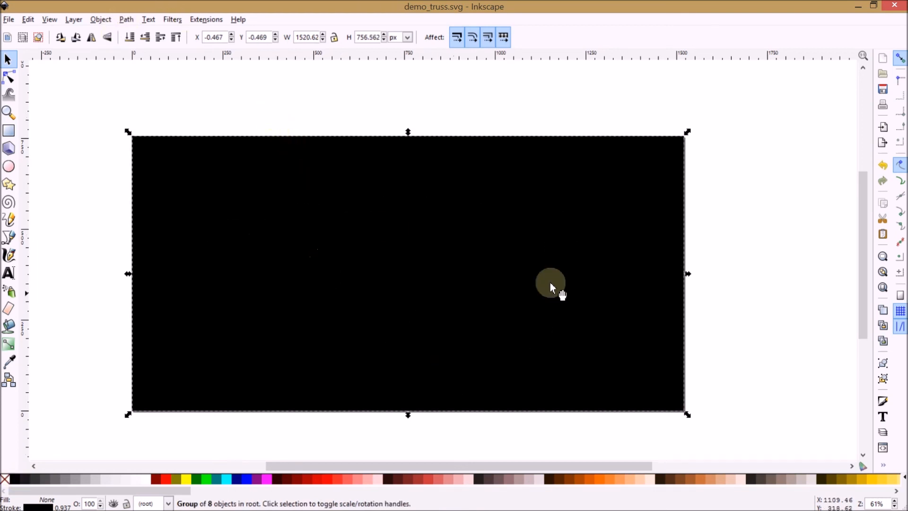
# Step: Ungroup the imported drawing and delete the black background rectangle behind the truss
pyautogui.click(101, 20)
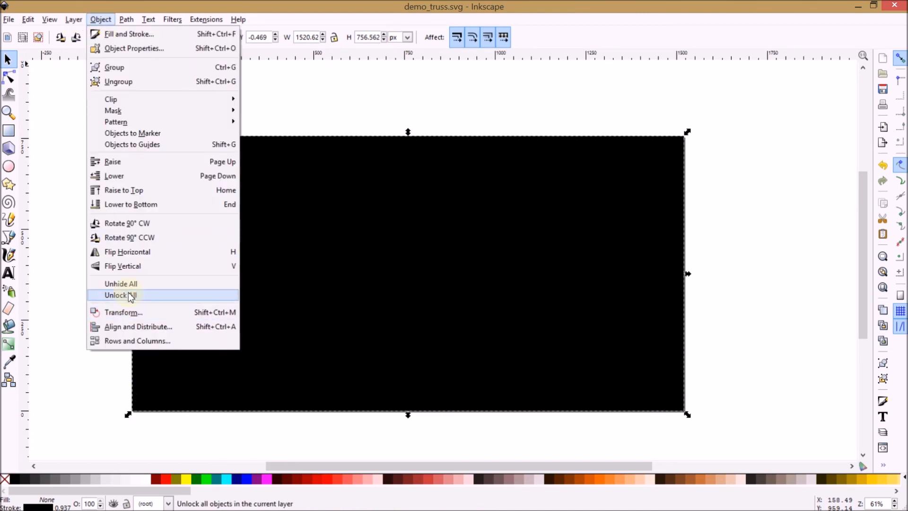
pyautogui.click(117, 82)
pyautogui.click(102, 170)
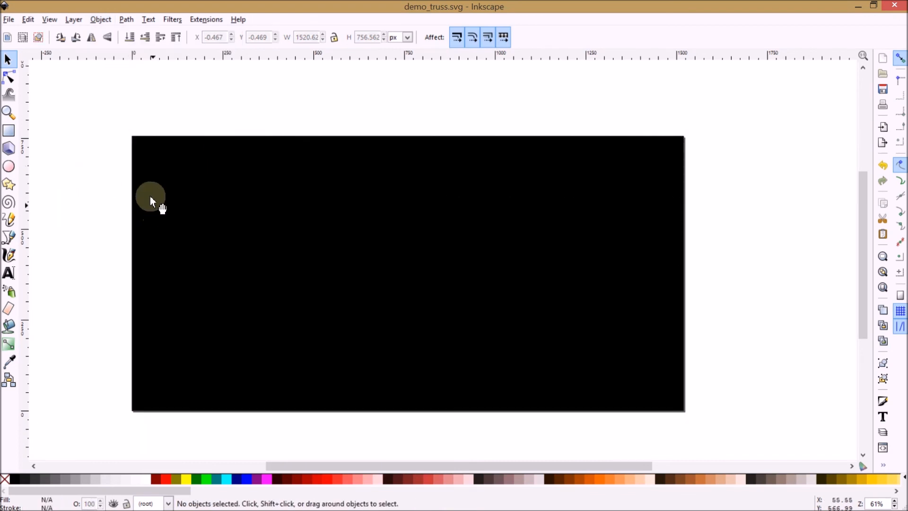
pyautogui.click(152, 162)
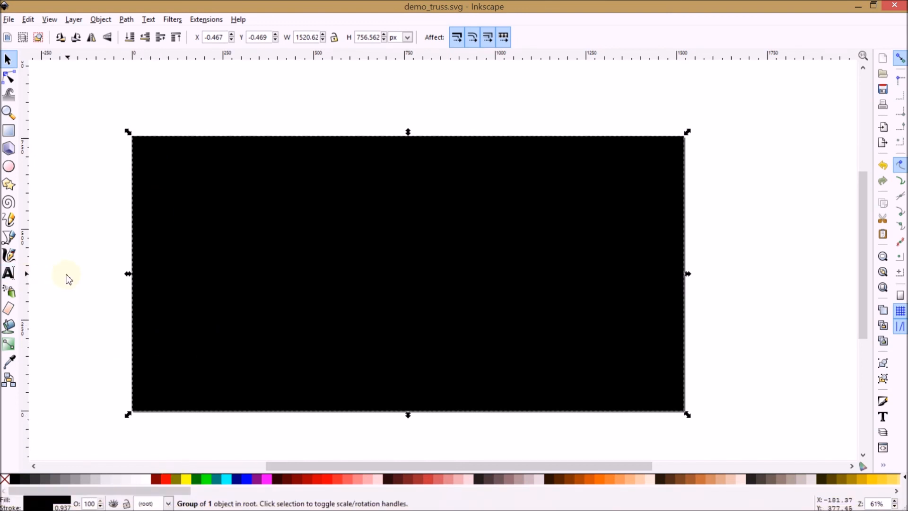
pyautogui.press('Delete')
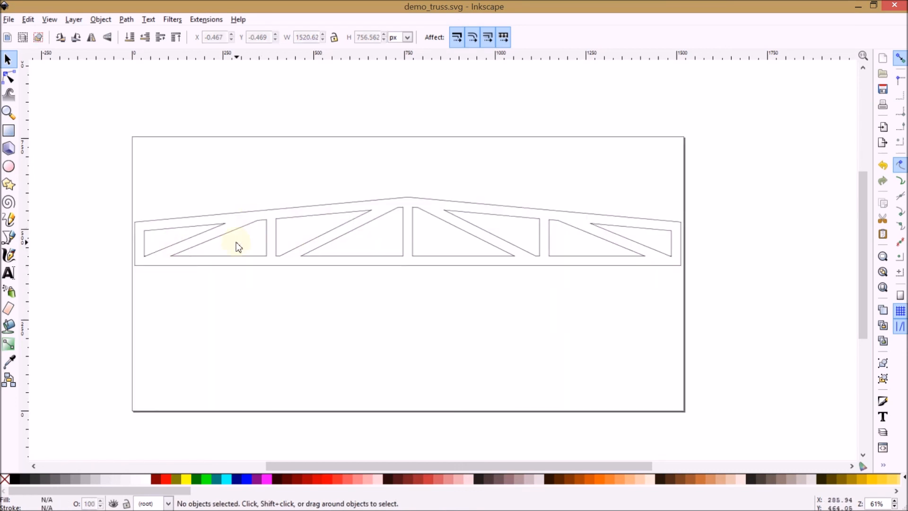
# Step: Scale the truss group to 2.872 in wide with its proportions locked, and save demo_truss.svg
pyautogui.click(212, 231)
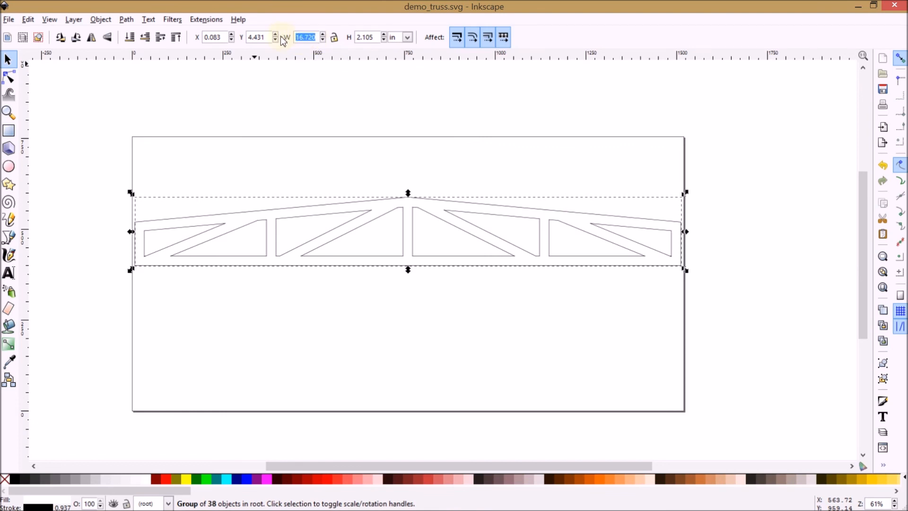
pyautogui.write('2.')
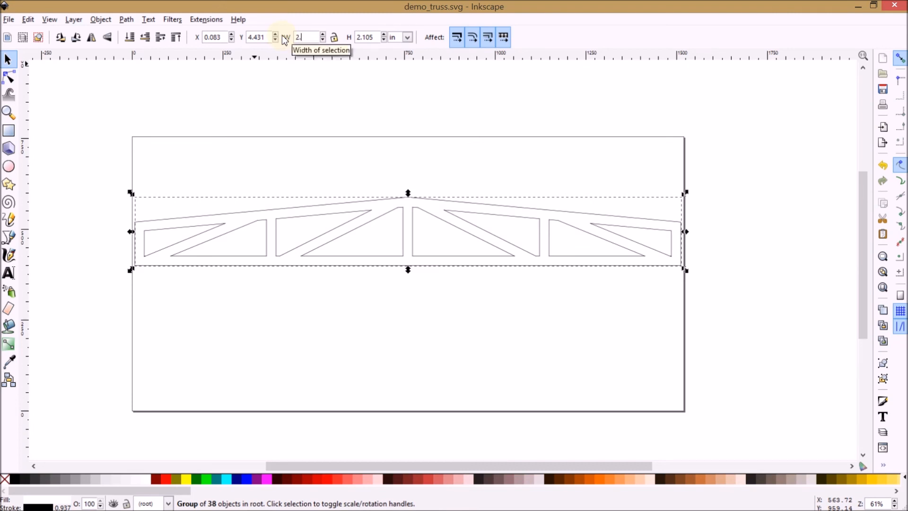
pyautogui.write('872')
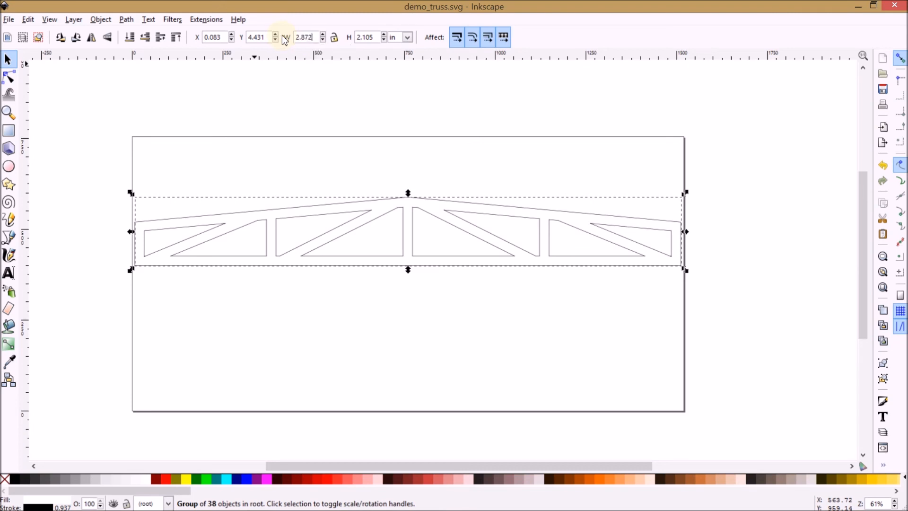
pyautogui.click(333, 37)
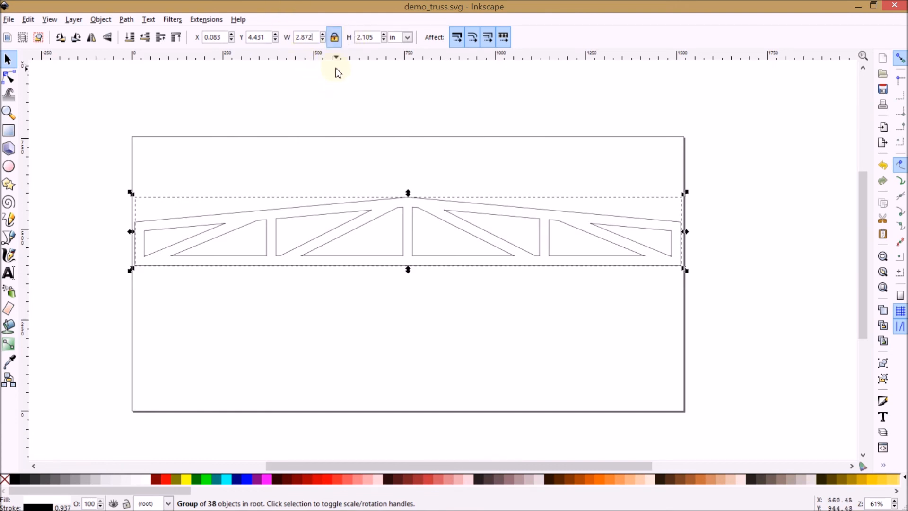
pyautogui.press('Return')
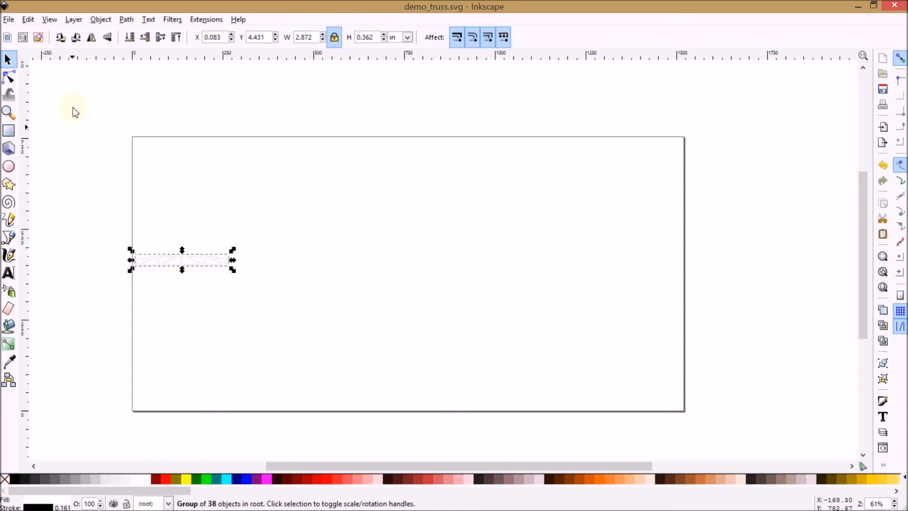
pyautogui.click(8, 19)
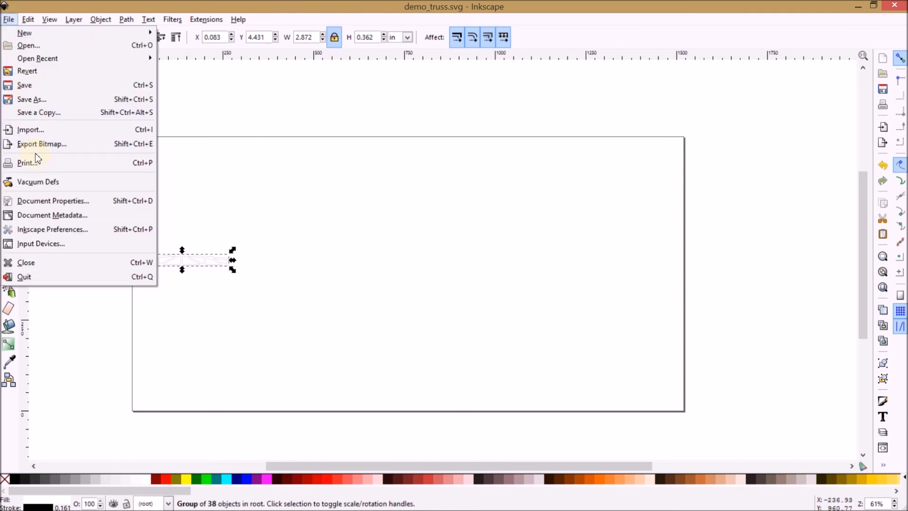
pyautogui.click(32, 89)
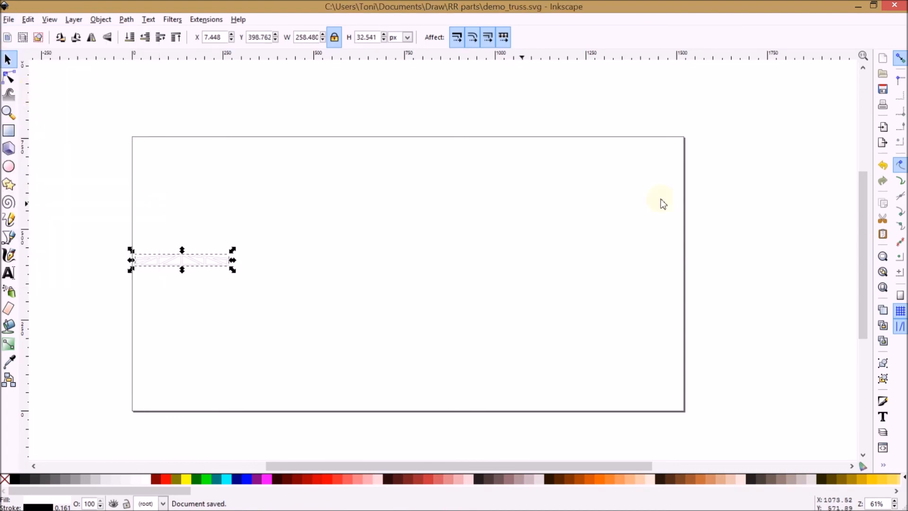